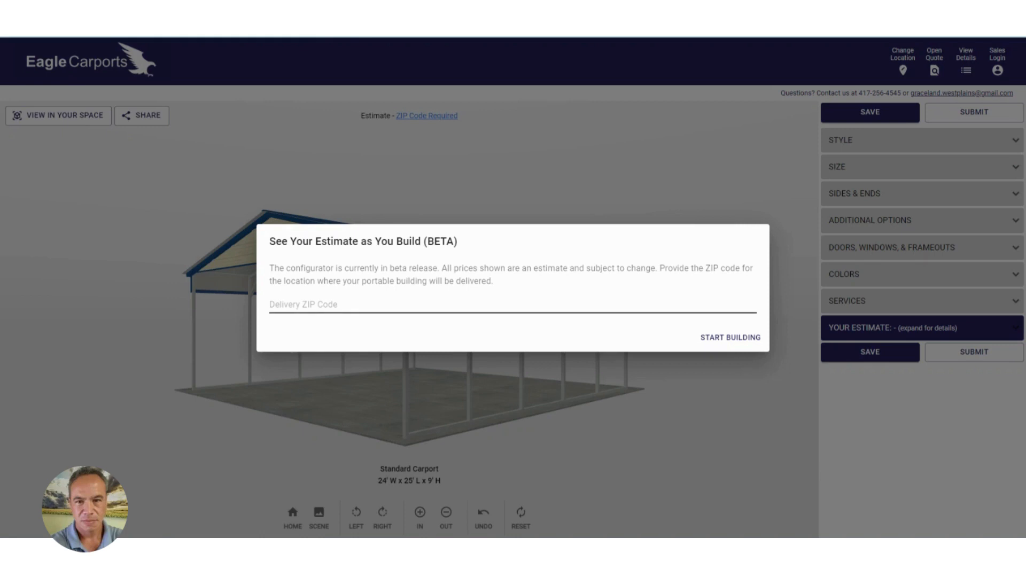
Enter 65775 as the delivery ZIP code and start building.
text(65775)
click(728, 338)
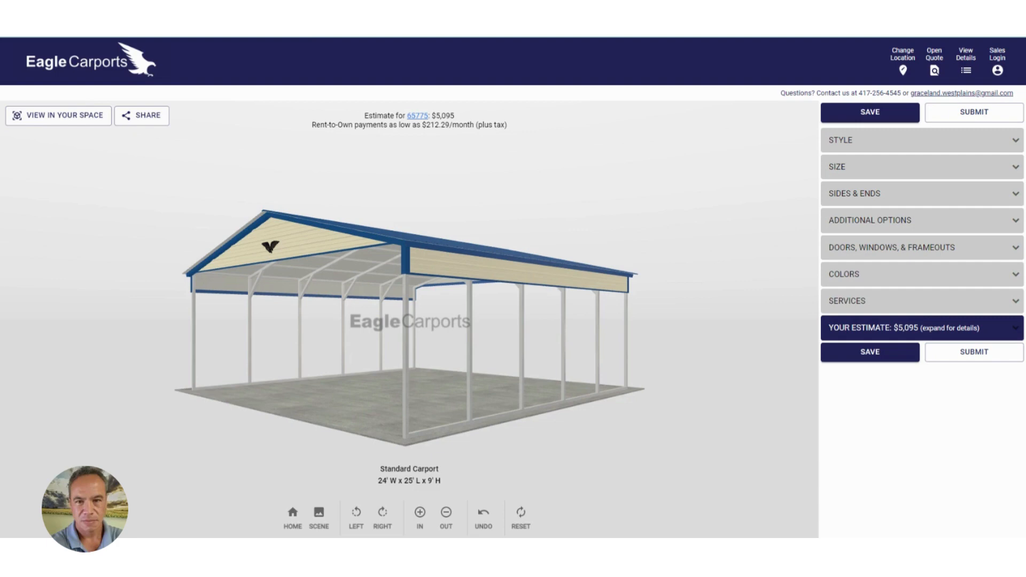
Examine the standard carport model from the front and review the available building styles, installation surfaces, roof styles and center storage options.
drag(416, 188, 479, 220)
scroll(476, 228, up, 5)
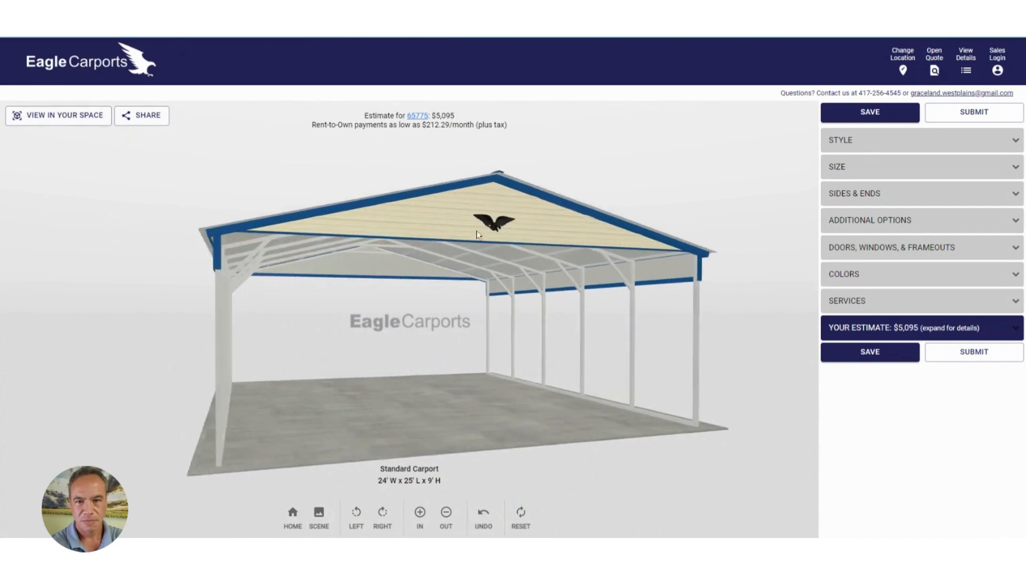
scroll(478, 228, down, 5)
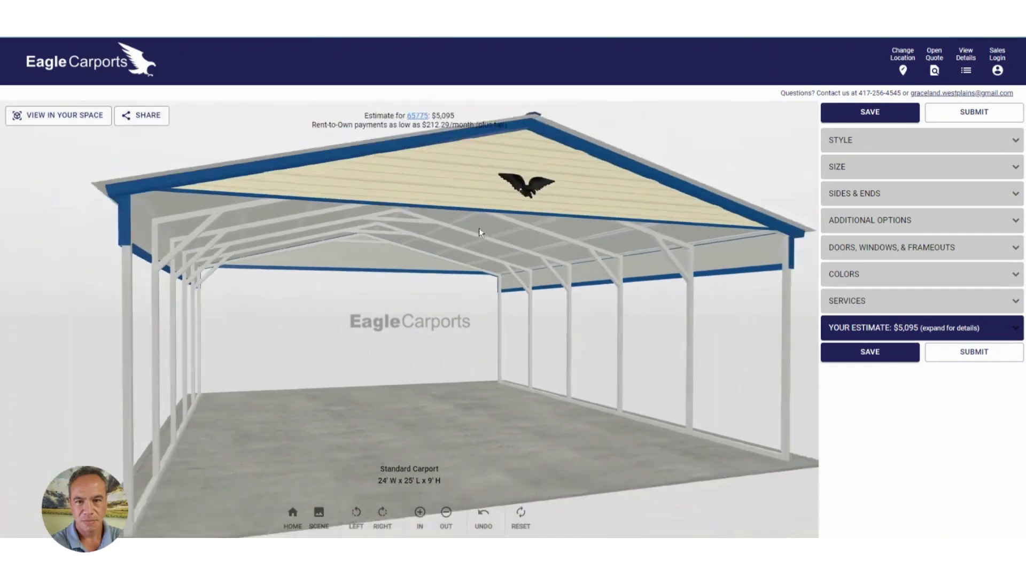
mouse_move(534, 189)
mouse_down()
mouse_move(469, 183)
mouse_move(477, 219)
mouse_move(549, 183)
mouse_up()
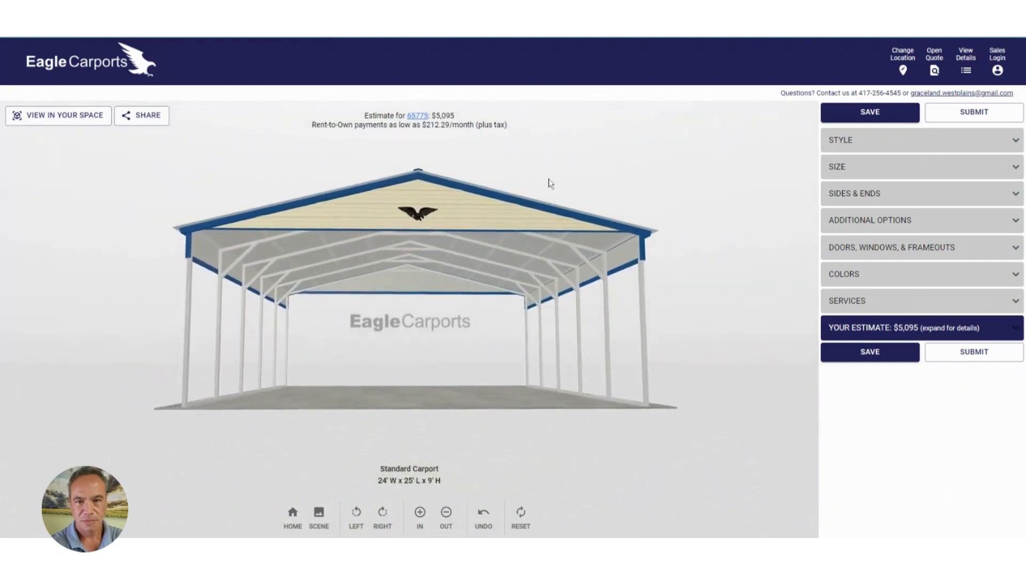
click(849, 147)
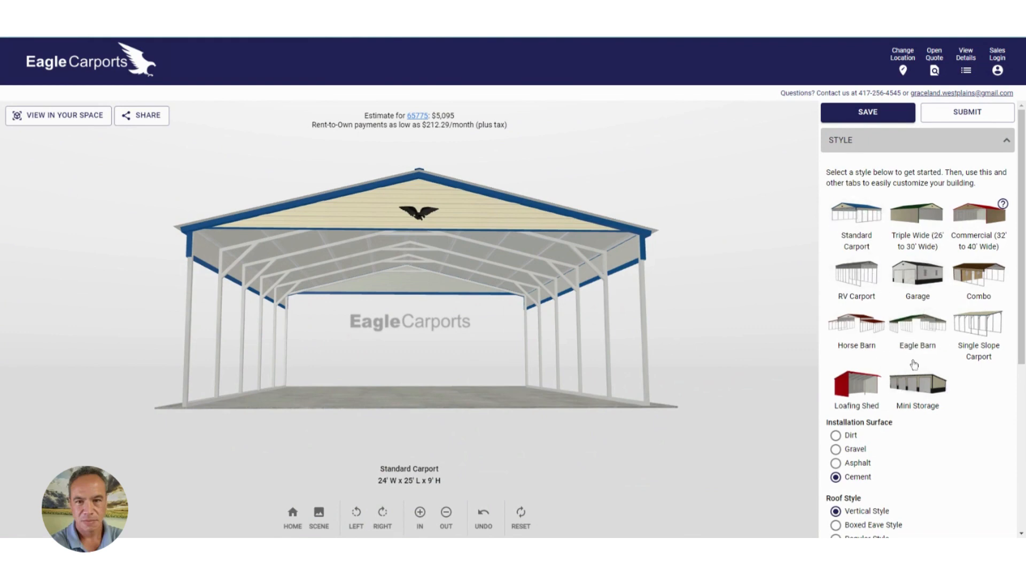
scroll(911, 359, down, 3)
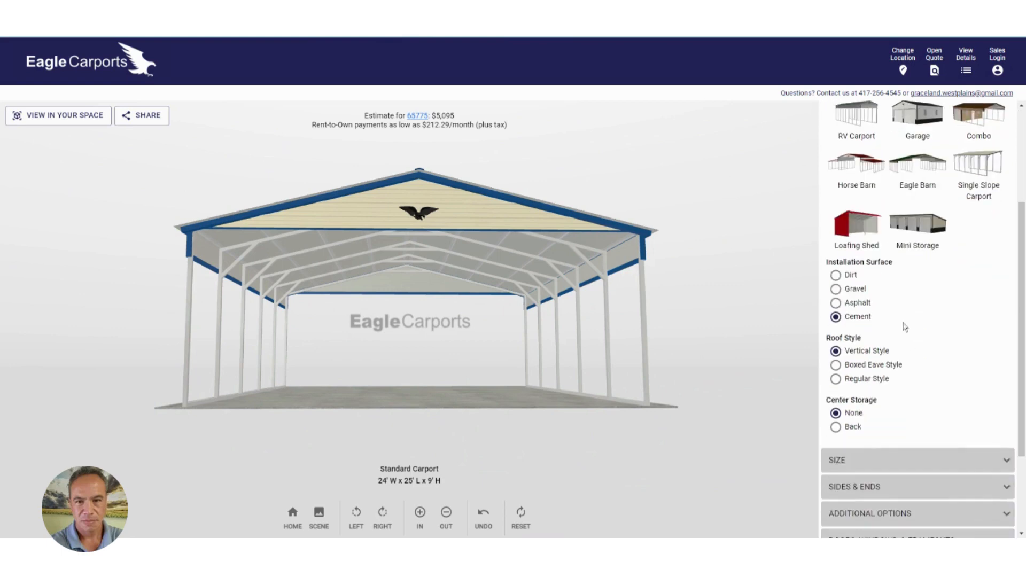
scroll(894, 282, up, 3)
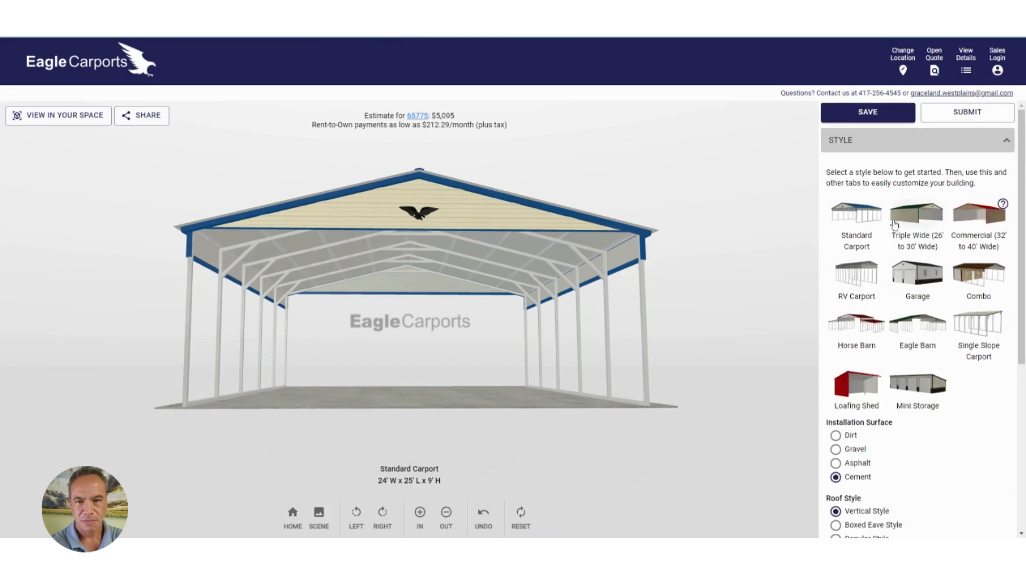
scroll(915, 415, down, 3)
scroll(908, 262, up, 3)
scroll(891, 402, down, 3)
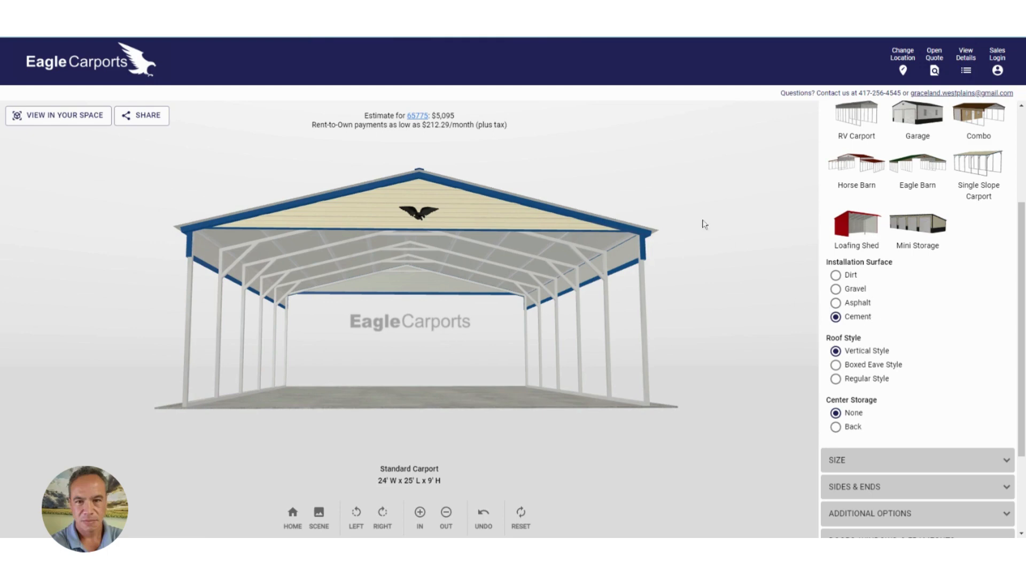
Inspect the vertical-style roof panels of the carport up close from the side and from the front gable.
drag(704, 224, 371, 240)
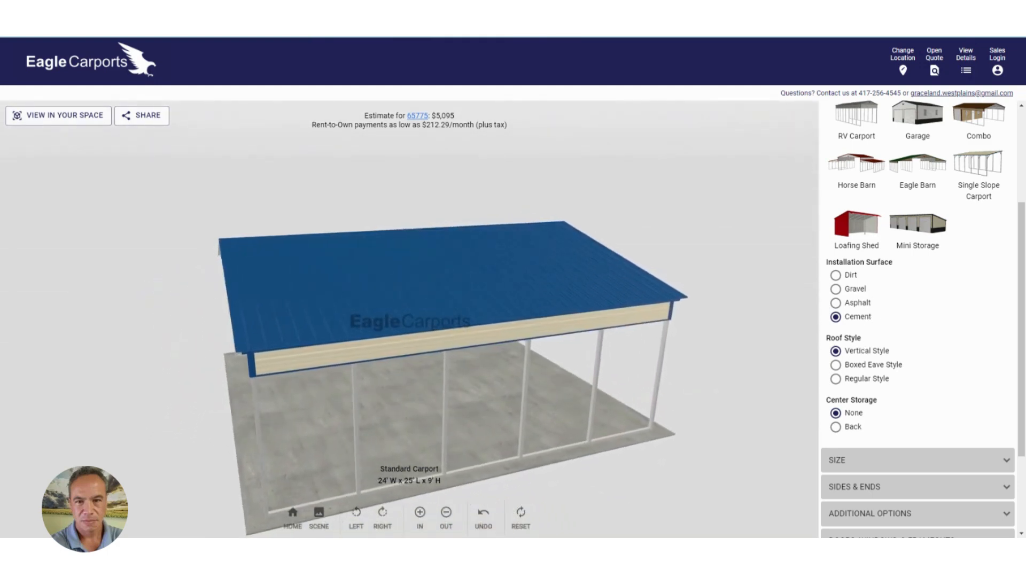
scroll(449, 233, up, 5)
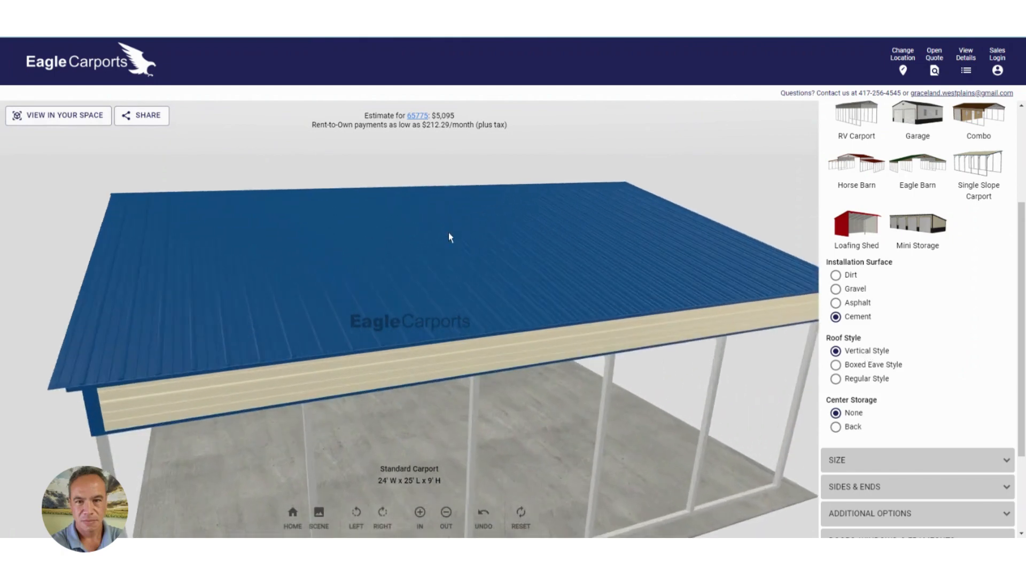
scroll(449, 236, up, 2)
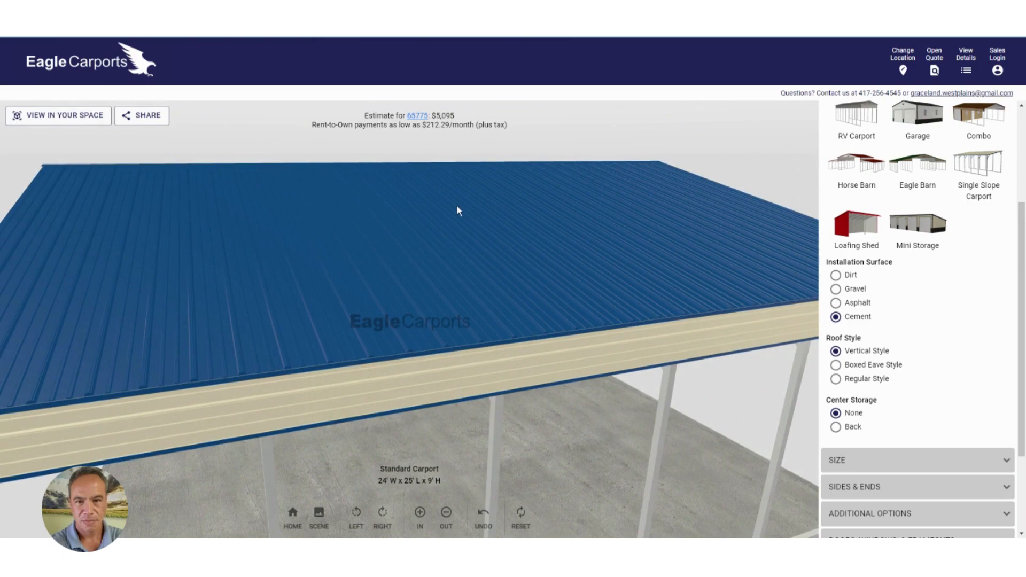
drag(160, 151, 325, 159)
scroll(352, 195, down, 3)
drag(230, 170, 418, 233)
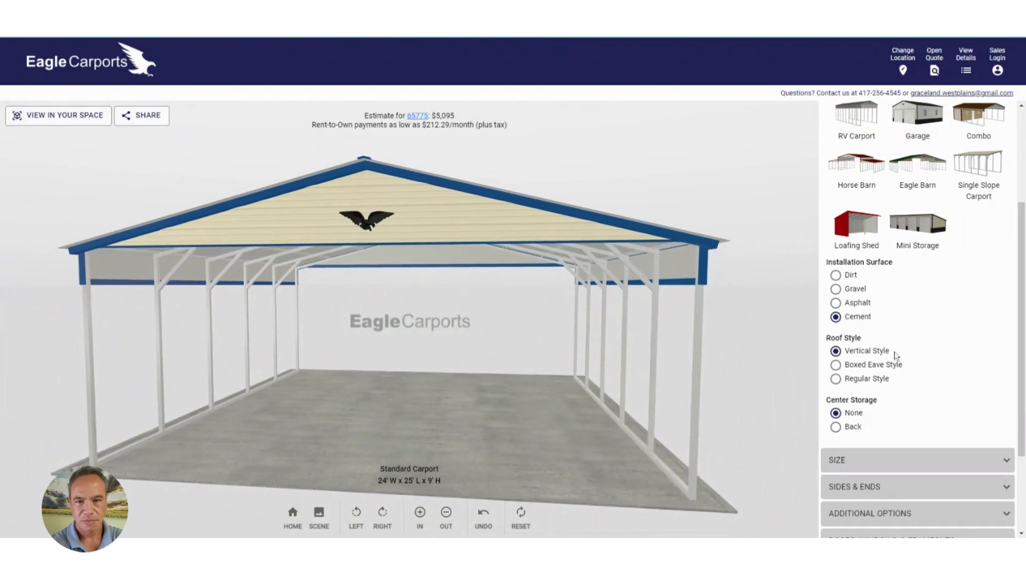
drag(709, 192, 430, 245)
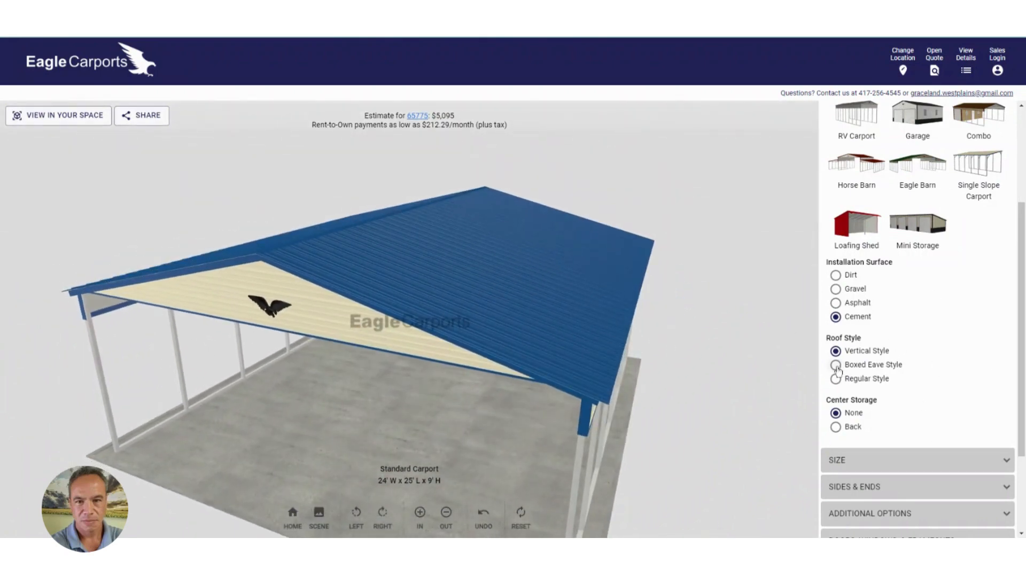
Set the carport's roof style to Boxed Eave Style and inspect its roof panels from the side and front.
click(864, 368)
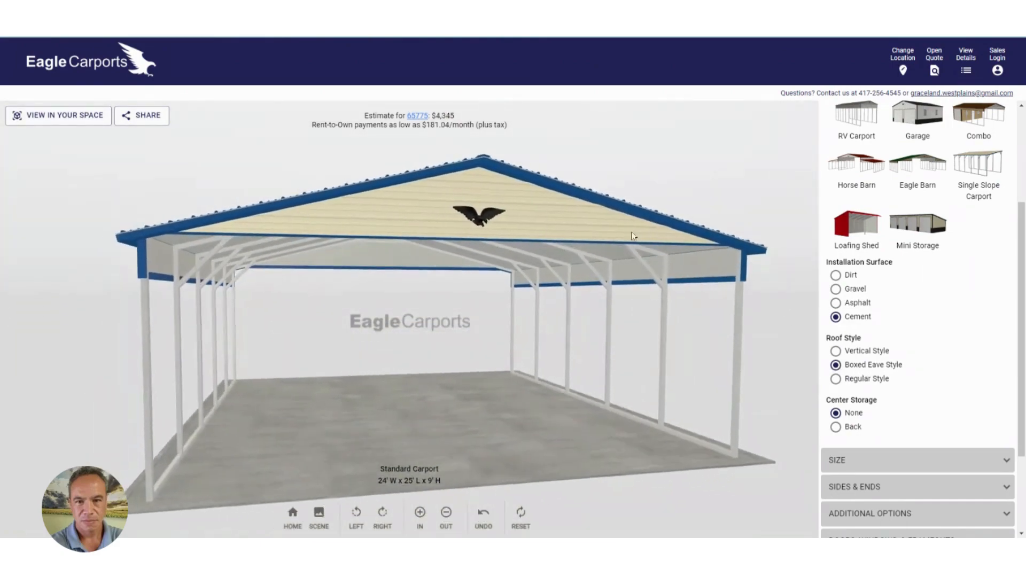
drag(629, 231, 345, 295)
scroll(378, 286, up, 3)
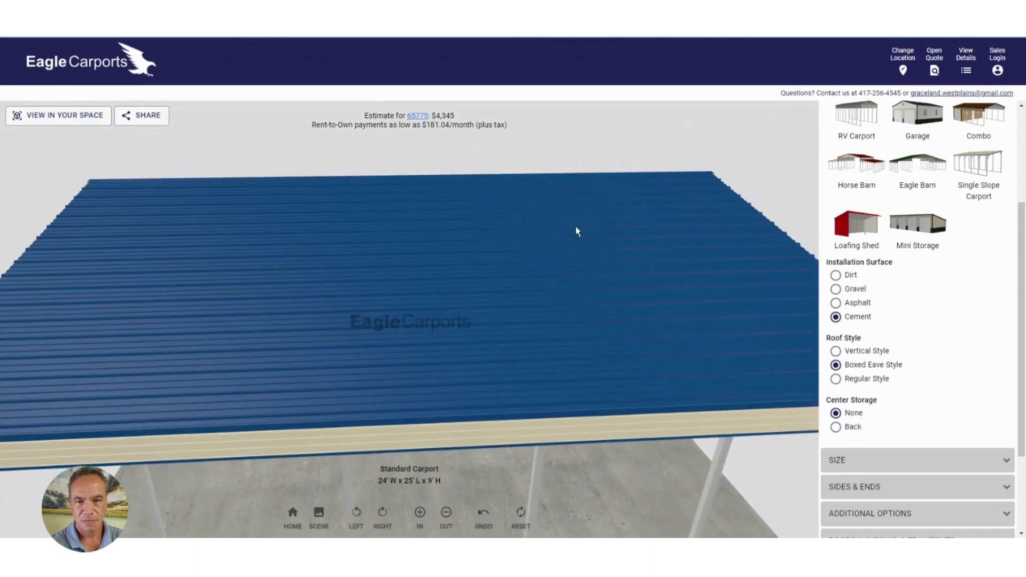
drag(217, 217, 564, 204)
scroll(564, 205, down, 3)
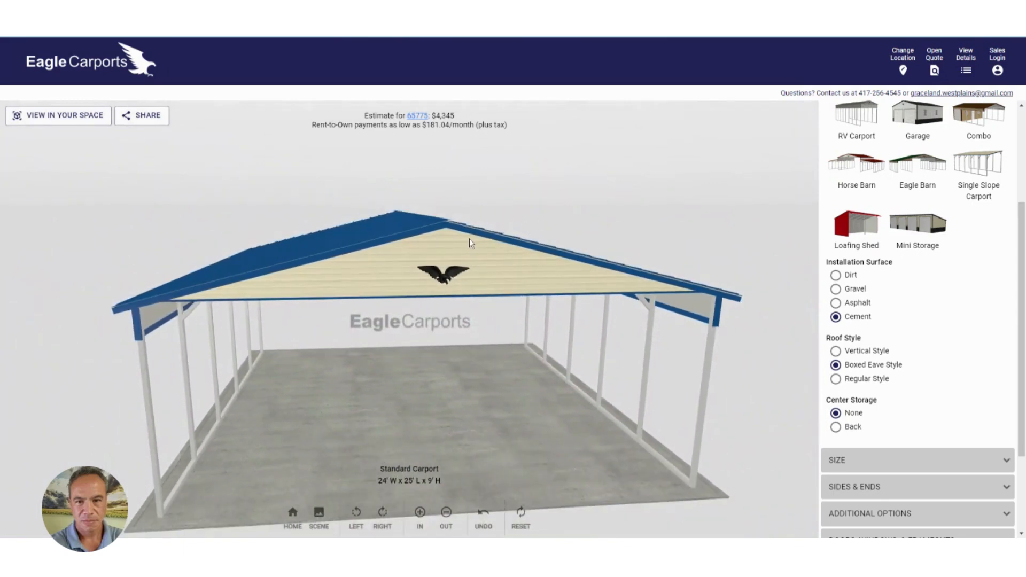
drag(469, 238, 386, 200)
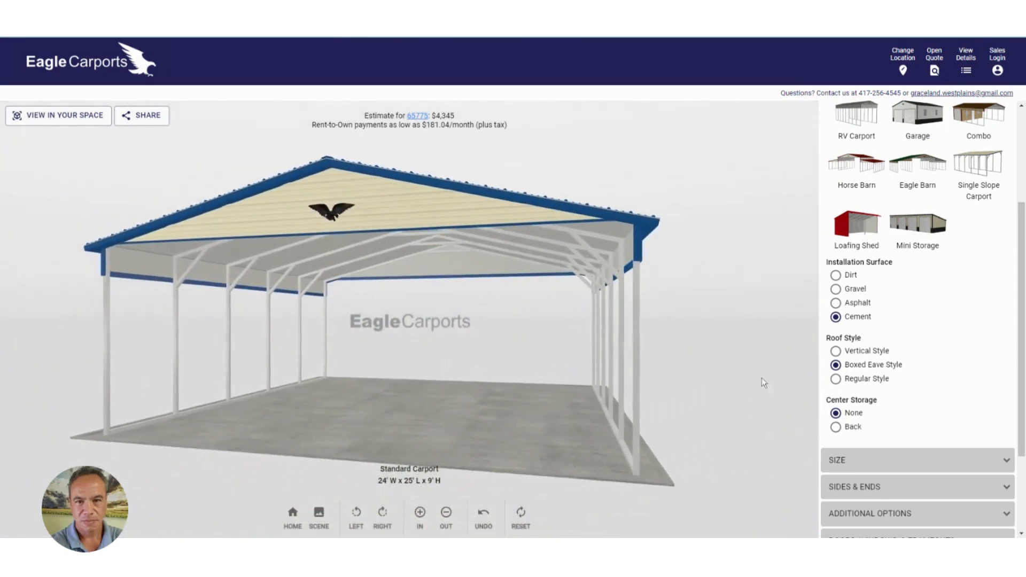
Set the carport's roof style to Regular Style and inspect its eaves and roof panels from several angles.
click(837, 379)
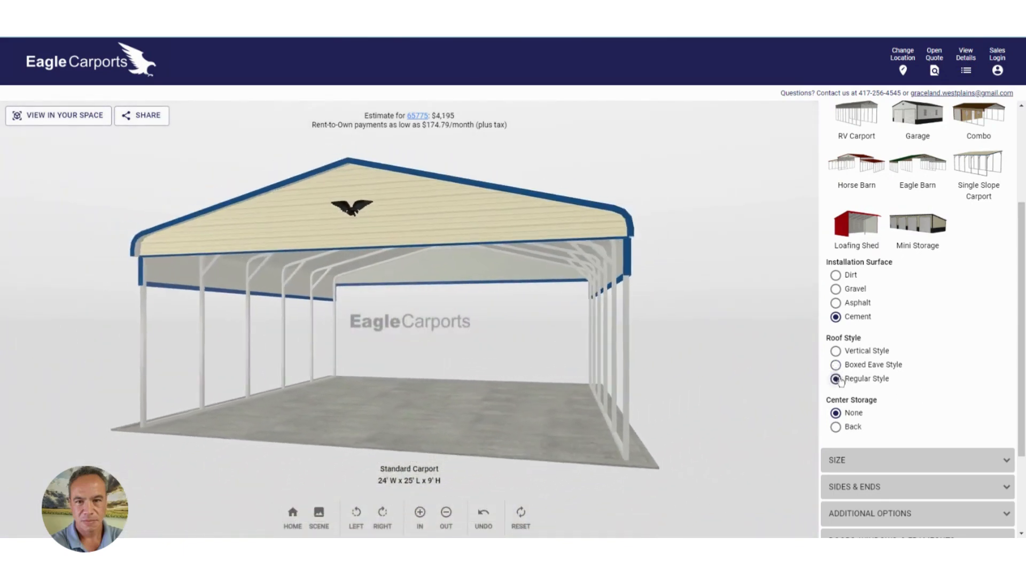
drag(605, 227, 454, 220)
drag(312, 199, 443, 185)
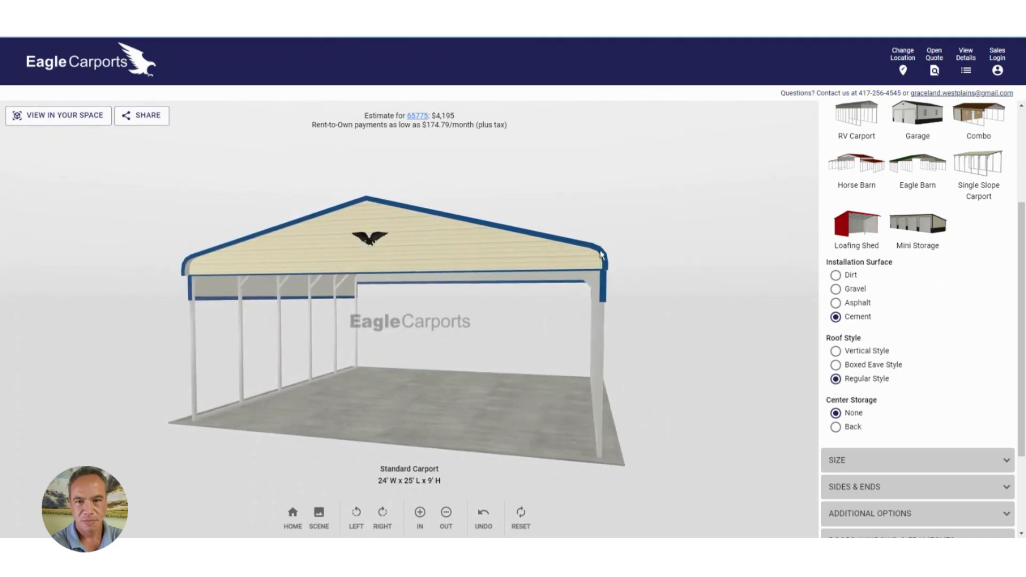
drag(560, 217, 337, 237)
scroll(416, 288, up, 2)
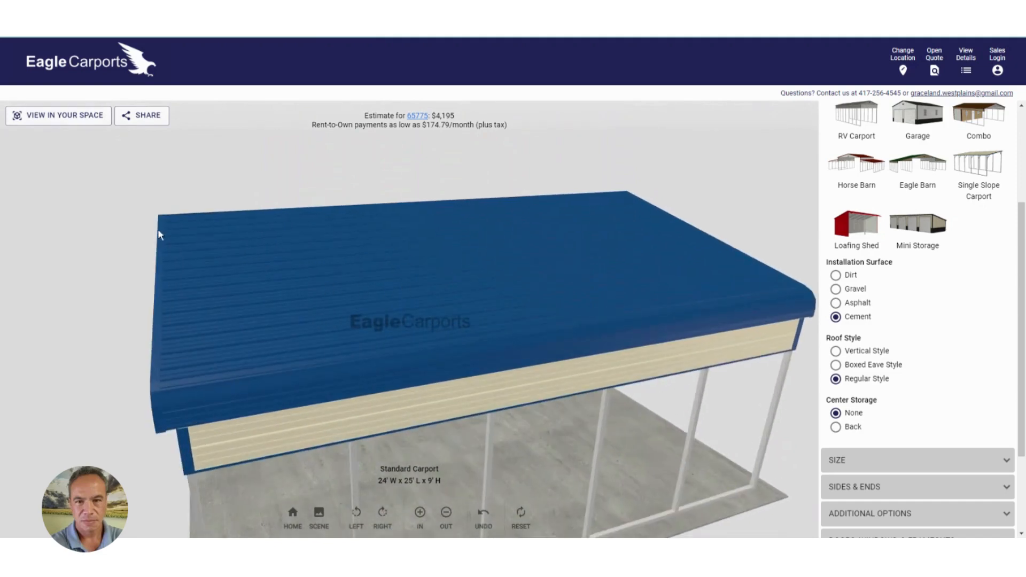
drag(149, 195, 410, 171)
scroll(656, 197, down, 2)
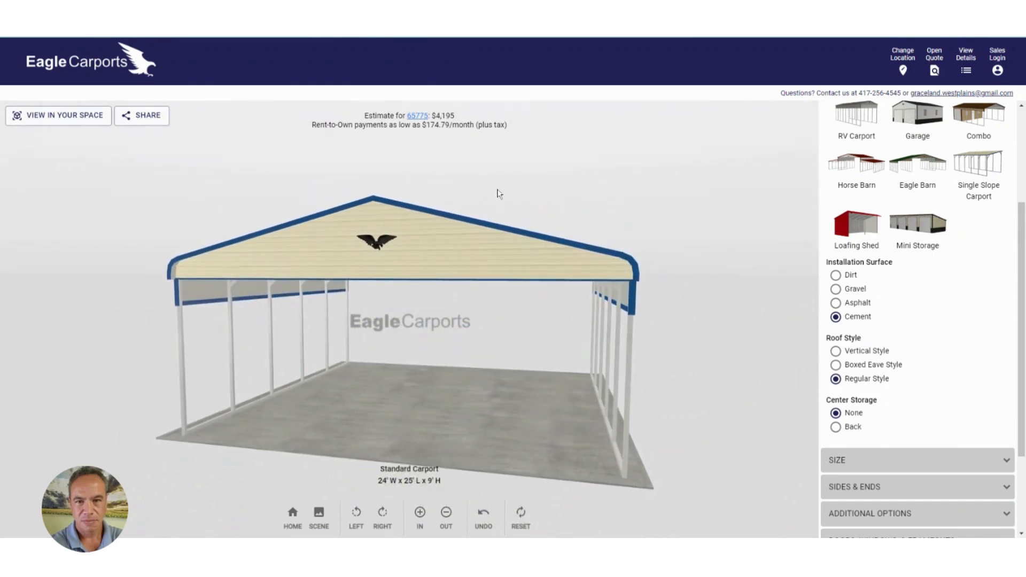
drag(499, 193, 536, 181)
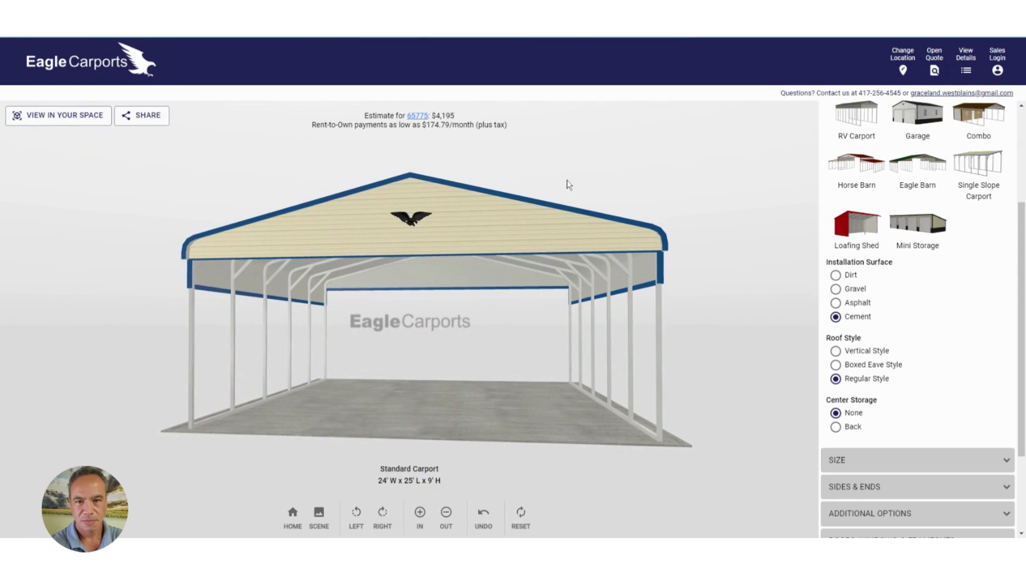
drag(568, 183, 533, 181)
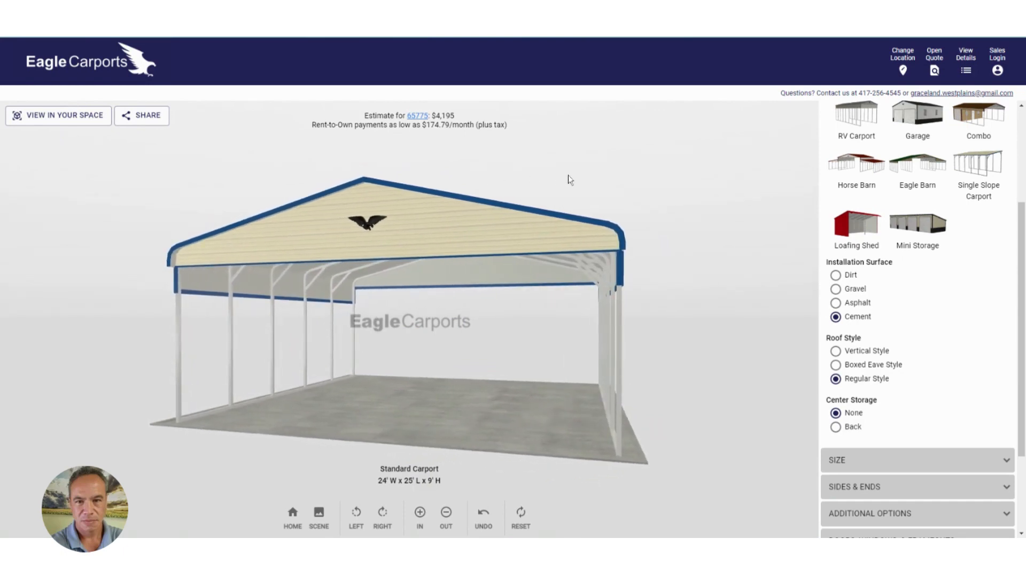
drag(569, 180, 771, 266)
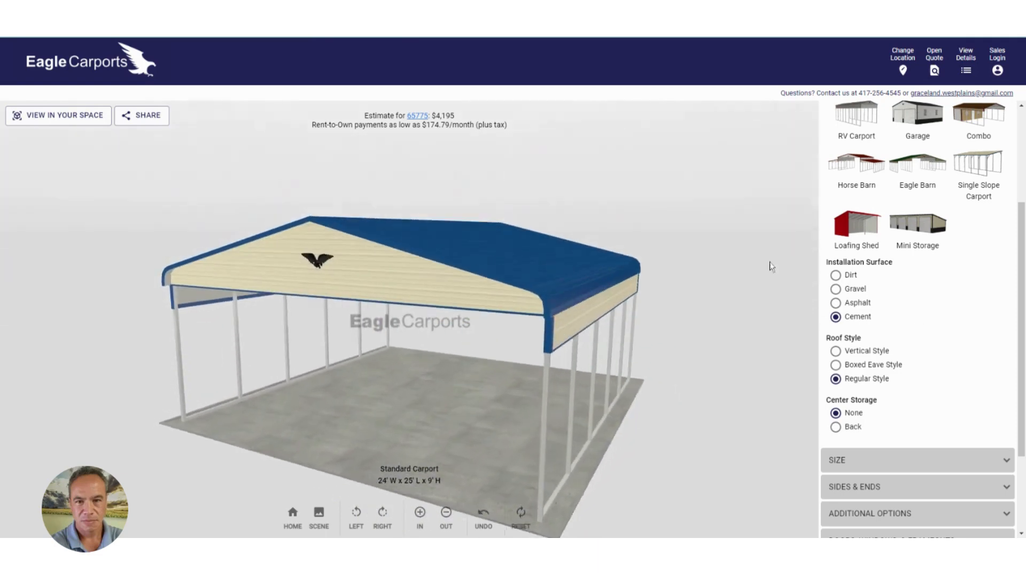
Add center storage at the back of the carport and set center storage back to None.
click(849, 428)
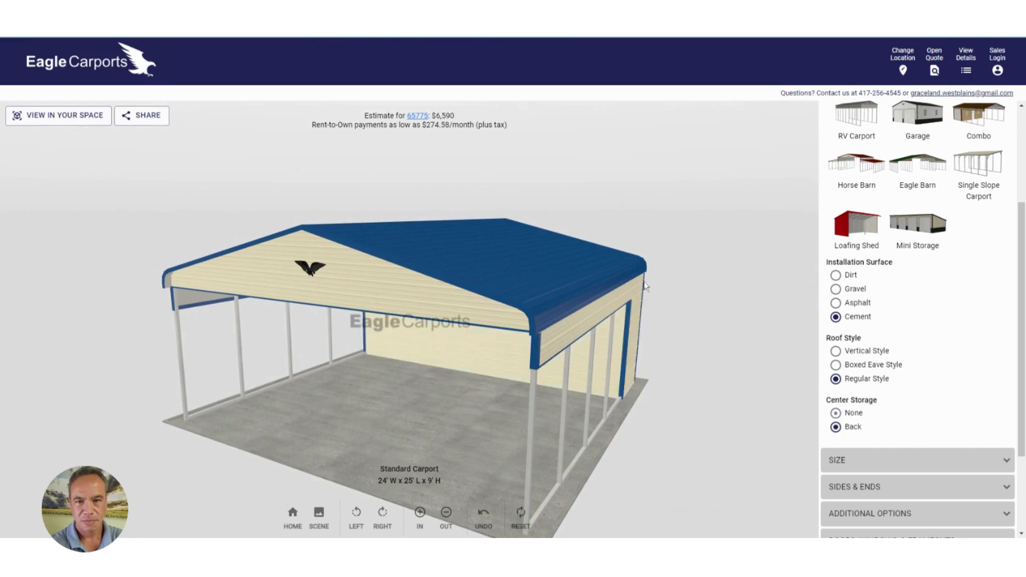
click(835, 413)
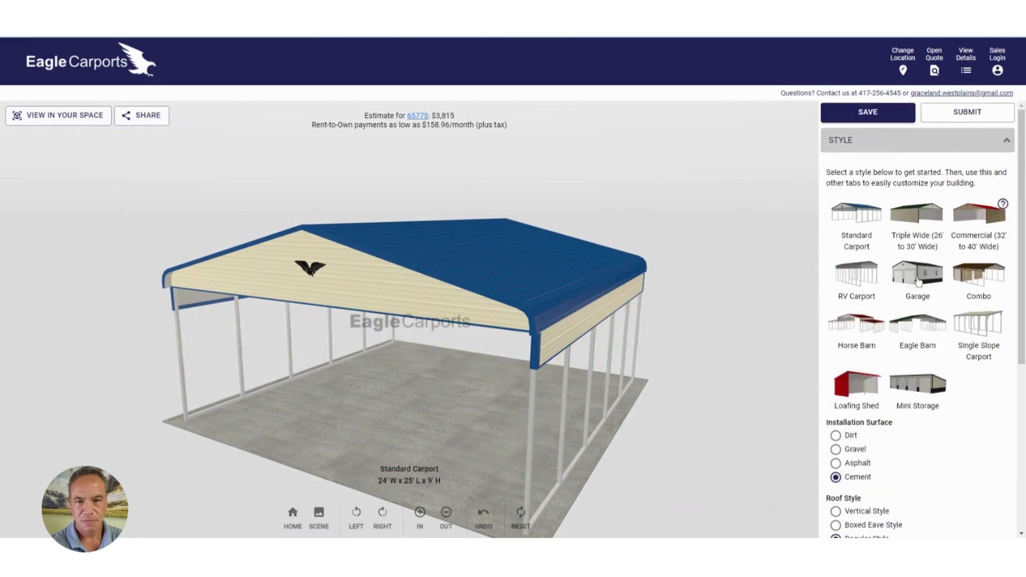
Switch the building style to Garage and review the widths available for its center section.
click(917, 282)
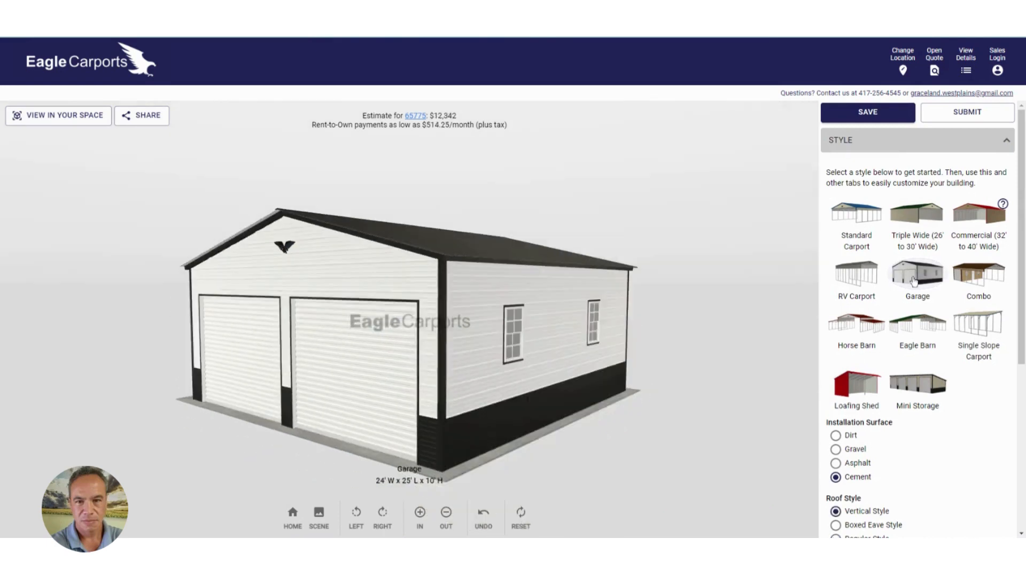
scroll(863, 320, down, 5)
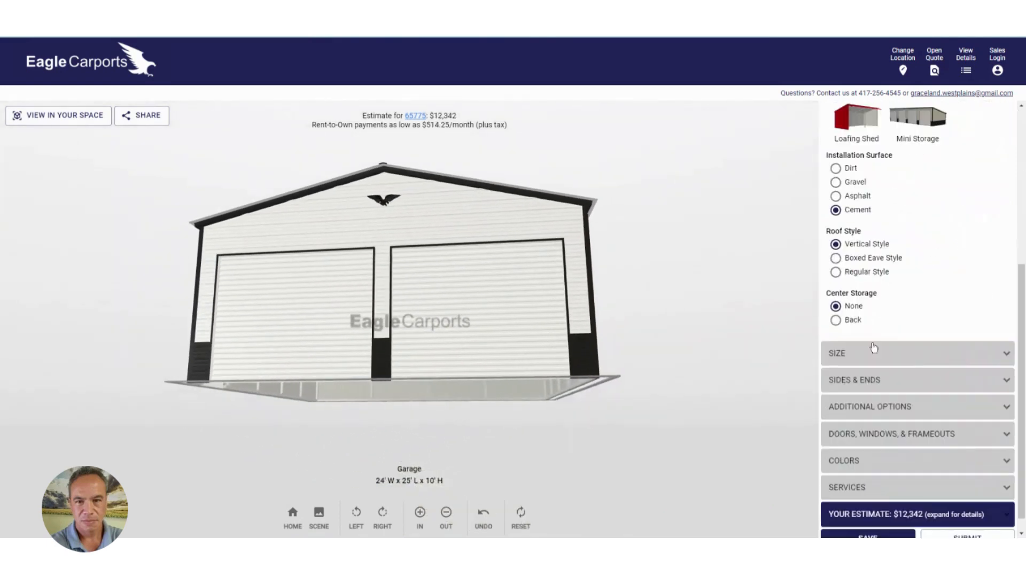
click(845, 354)
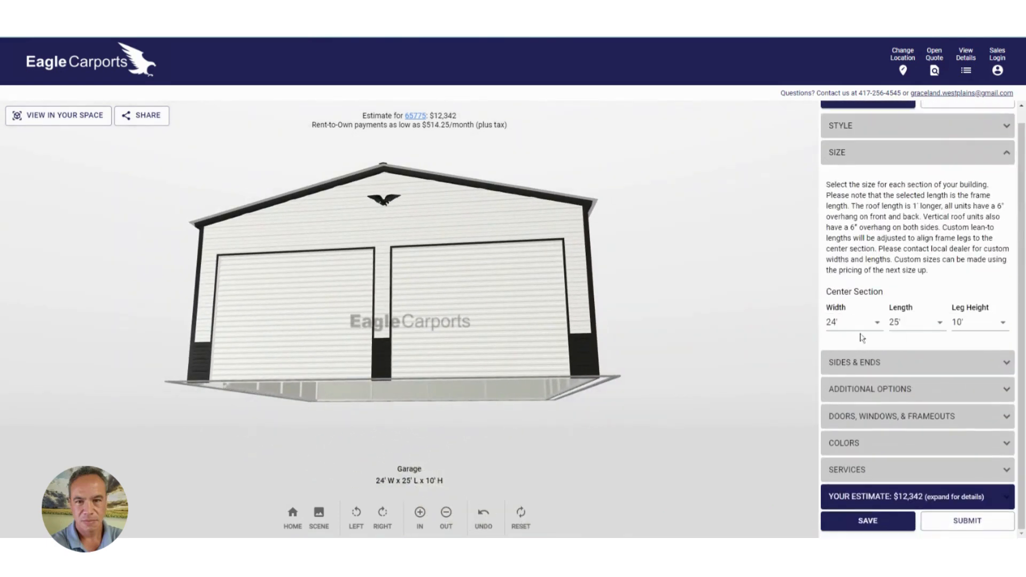
click(879, 323)
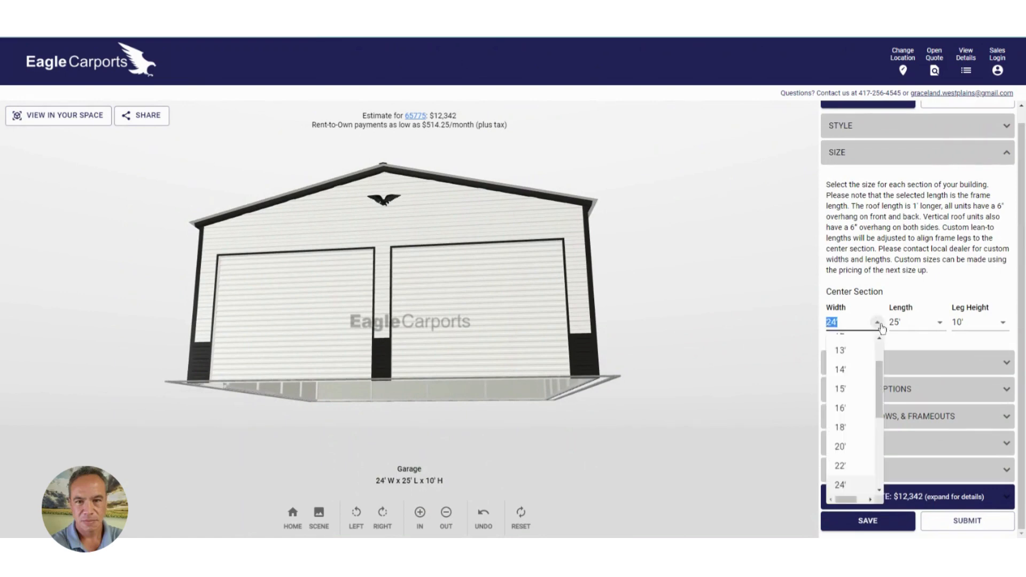
drag(877, 372, 887, 500)
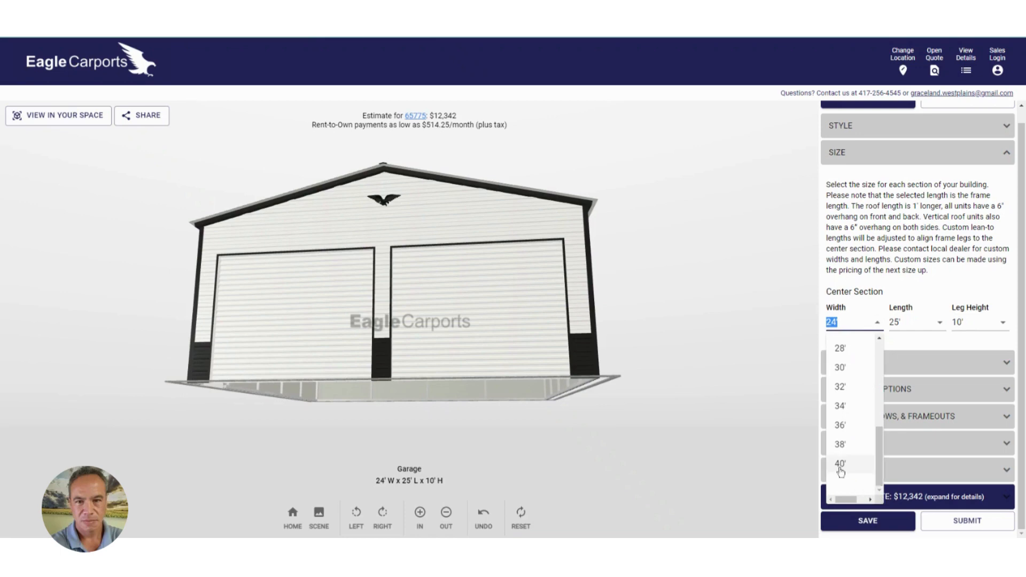
drag(879, 436, 875, 335)
scroll(856, 241, up, 1)
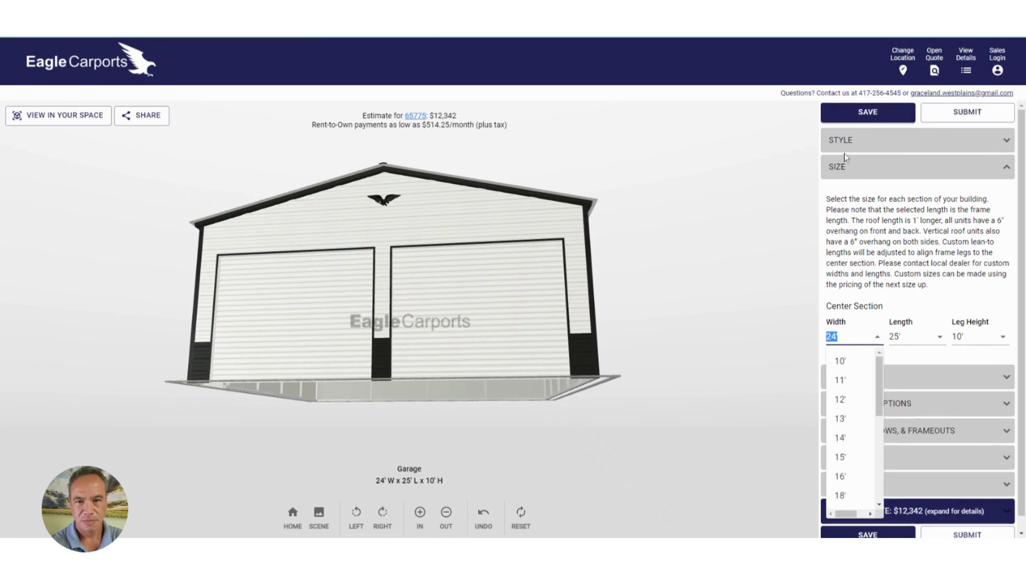
Change the building style to Standard Carport and open its size settings.
click(841, 141)
click(841, 141)
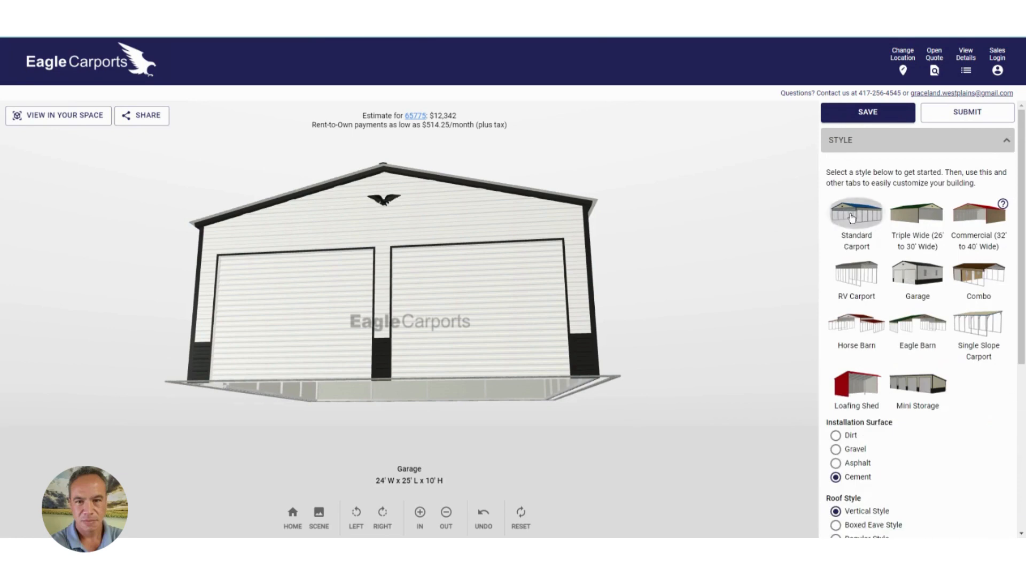
click(852, 218)
scroll(884, 390, down, 3)
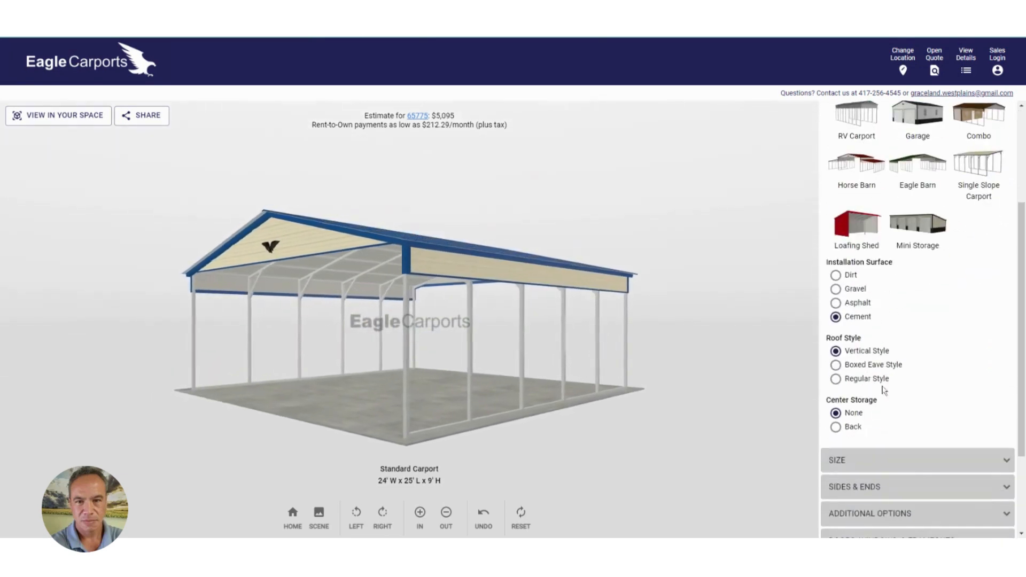
click(853, 461)
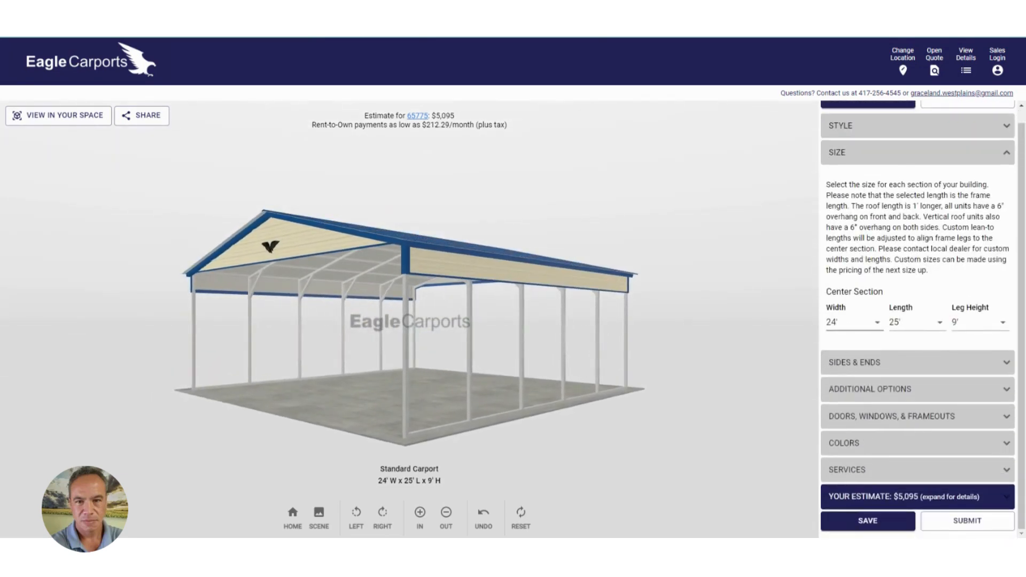
Try the carport's center section at a width of 10' and at the maximum width of 40'.
click(876, 322)
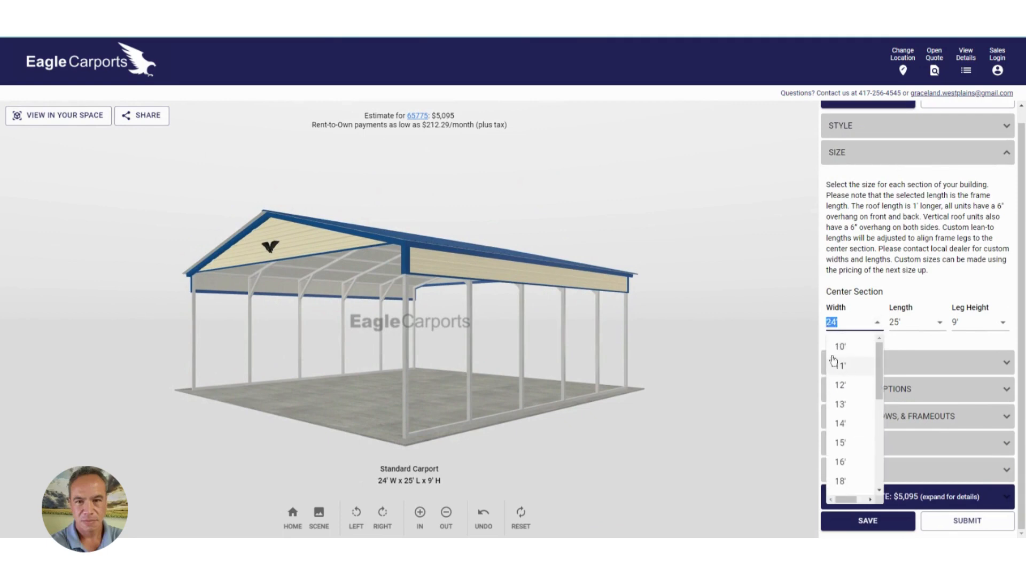
click(839, 346)
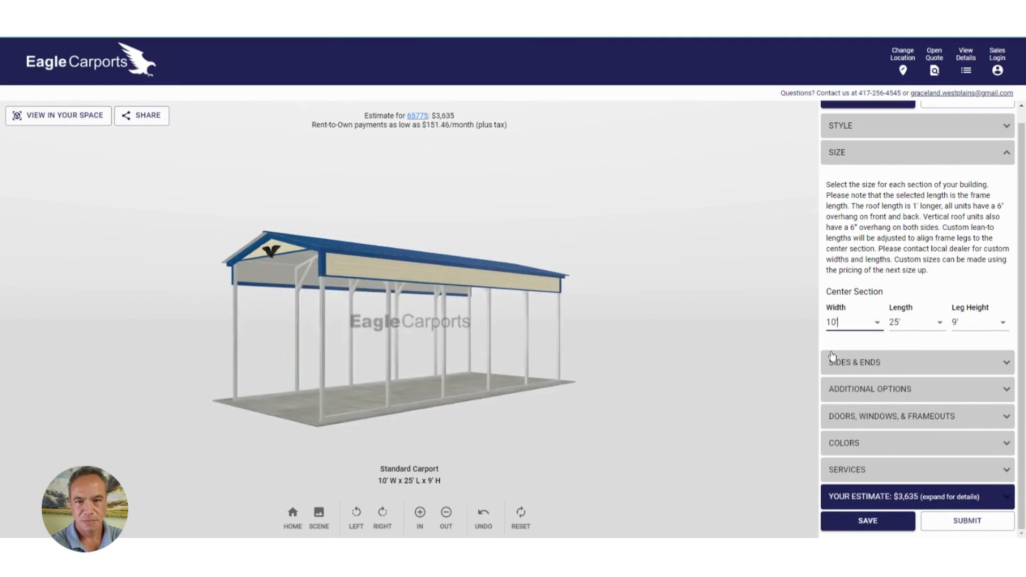
click(877, 323)
drag(880, 384, 871, 497)
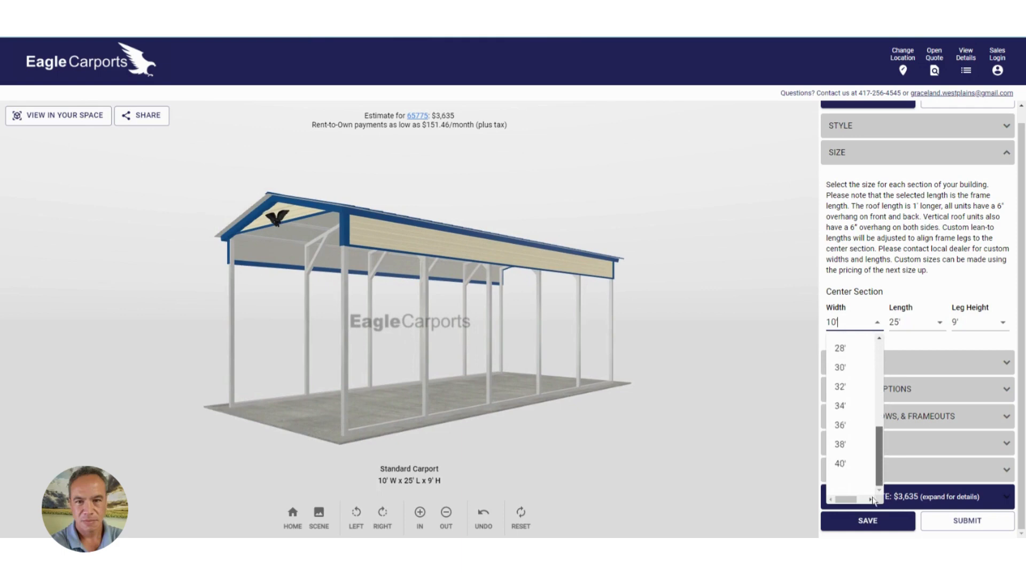
click(839, 464)
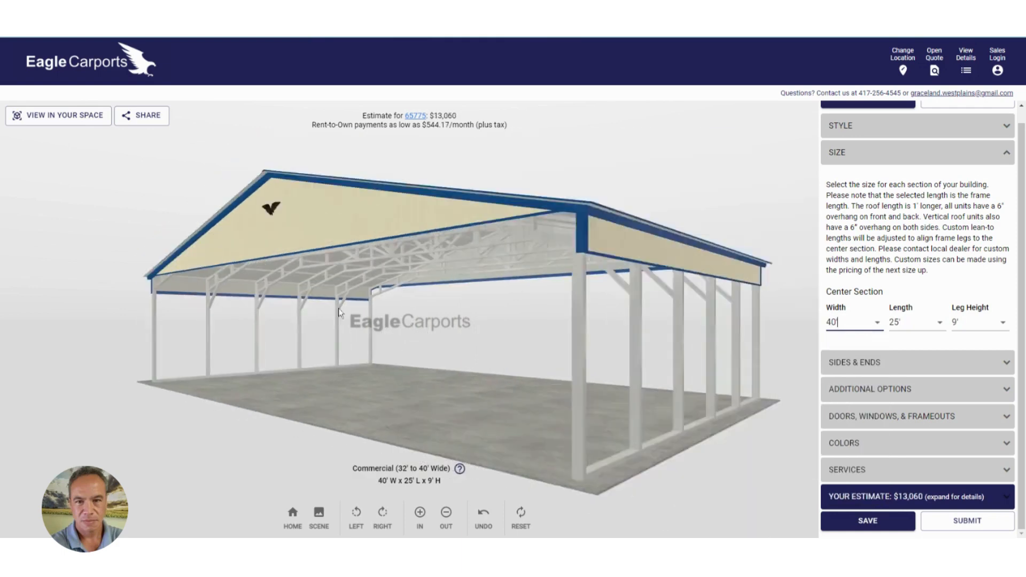
Examine the roof trusses and leg framing of the 40' wide carport from below, the front and the side.
drag(338, 312, 300, 246)
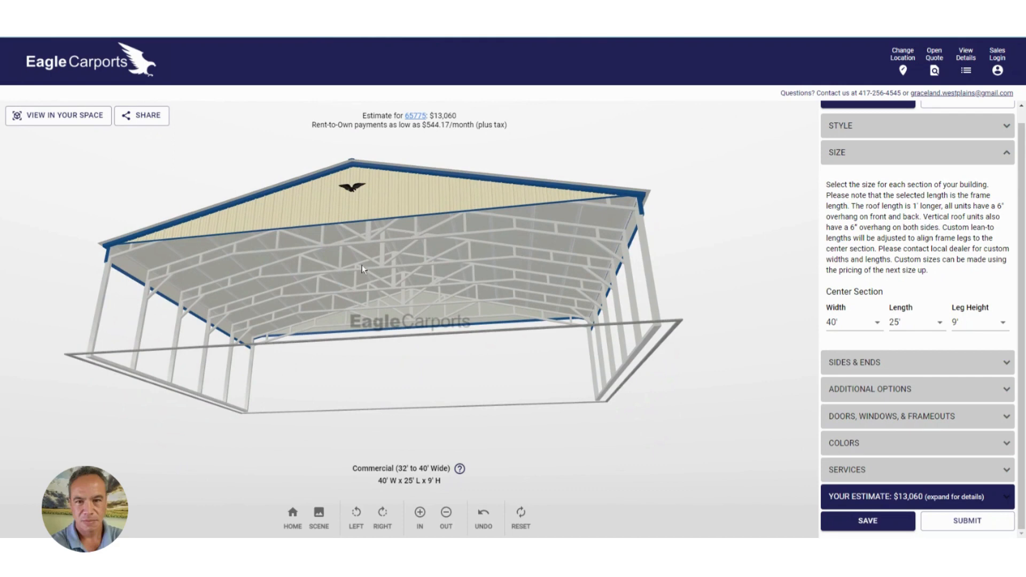
drag(349, 271, 318, 234)
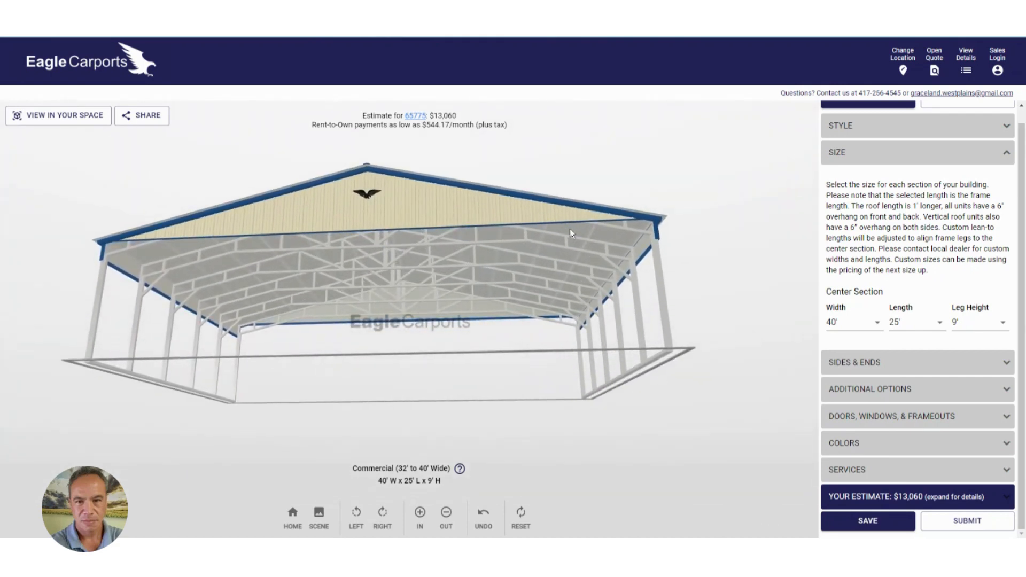
drag(603, 189, 659, 219)
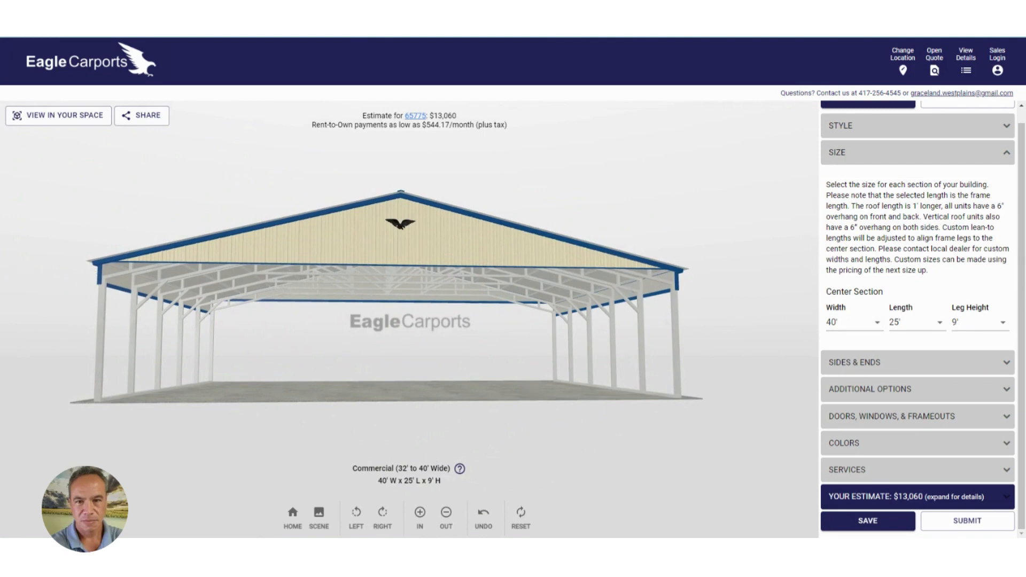
drag(696, 252, 329, 360)
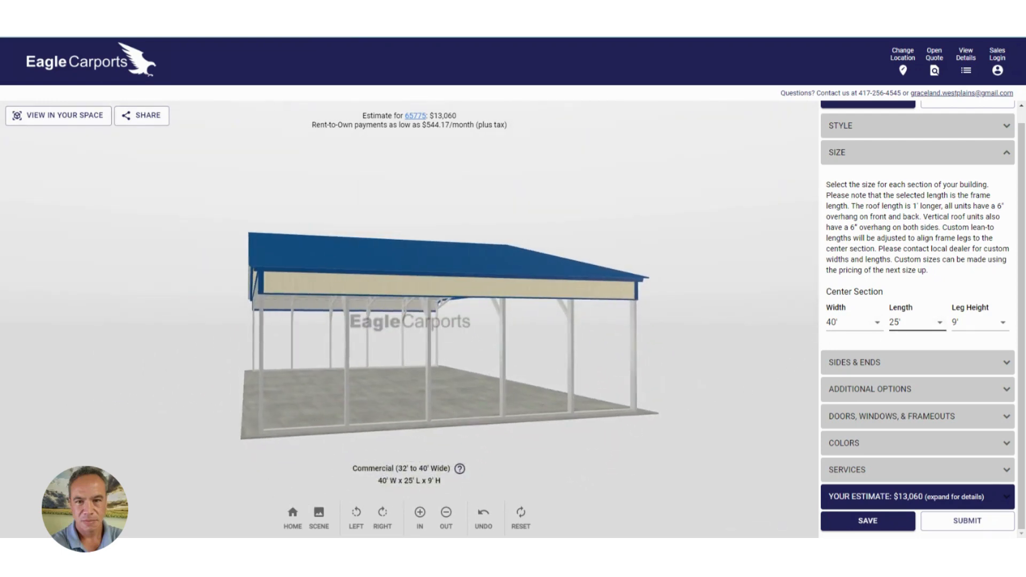
Review the lengths offered for the 40' wide carport and set the center section's width to 24'.
click(941, 326)
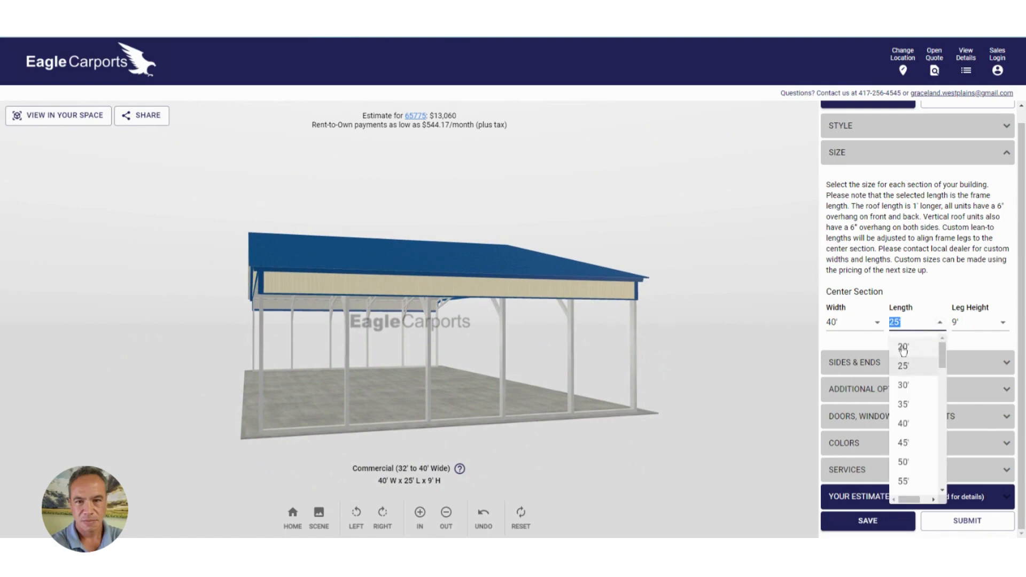
click(877, 323)
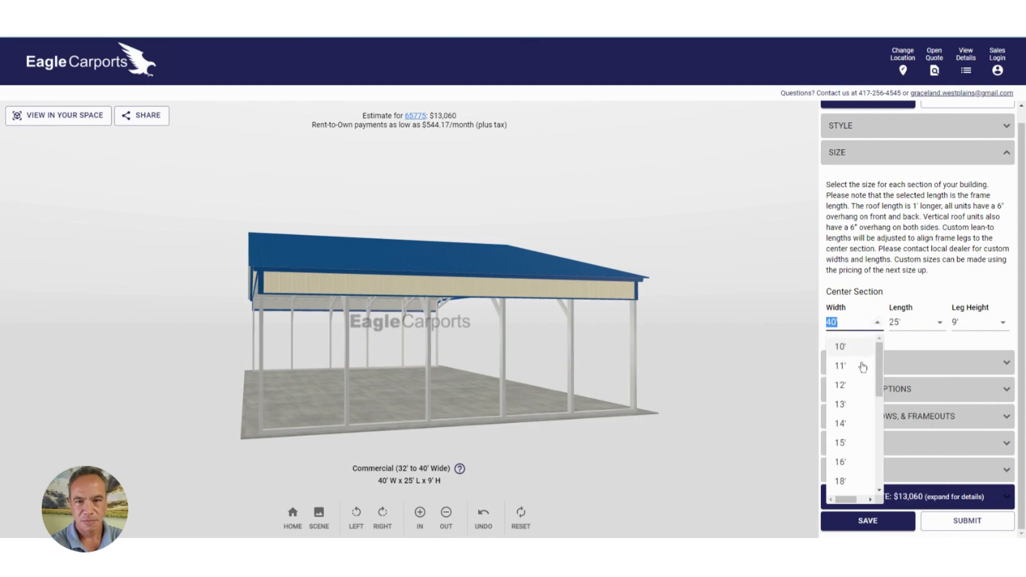
scroll(849, 374, down, 3)
click(839, 379)
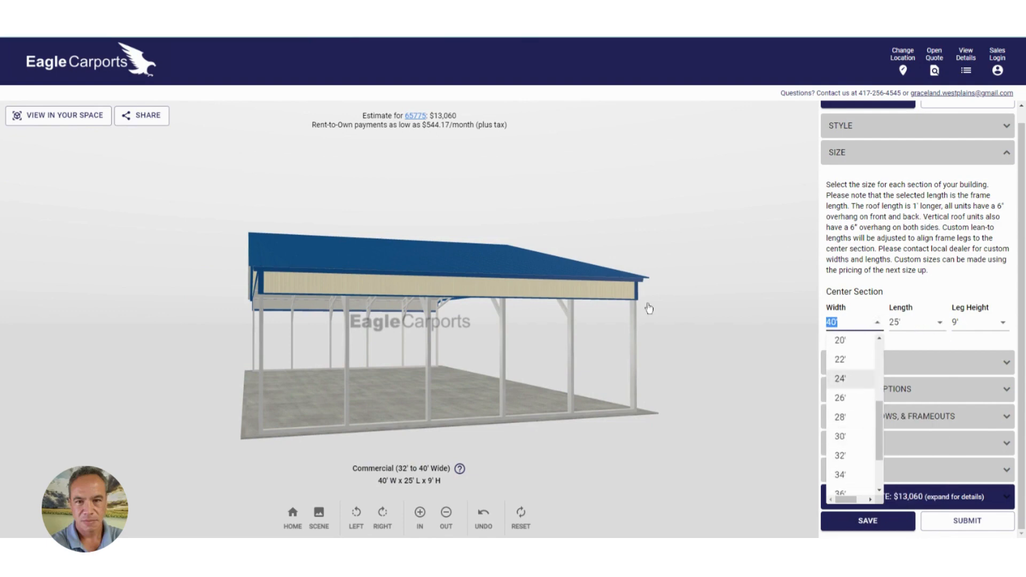
Try center section lengths of 10' and 200', and set the length back to 25'.
click(941, 323)
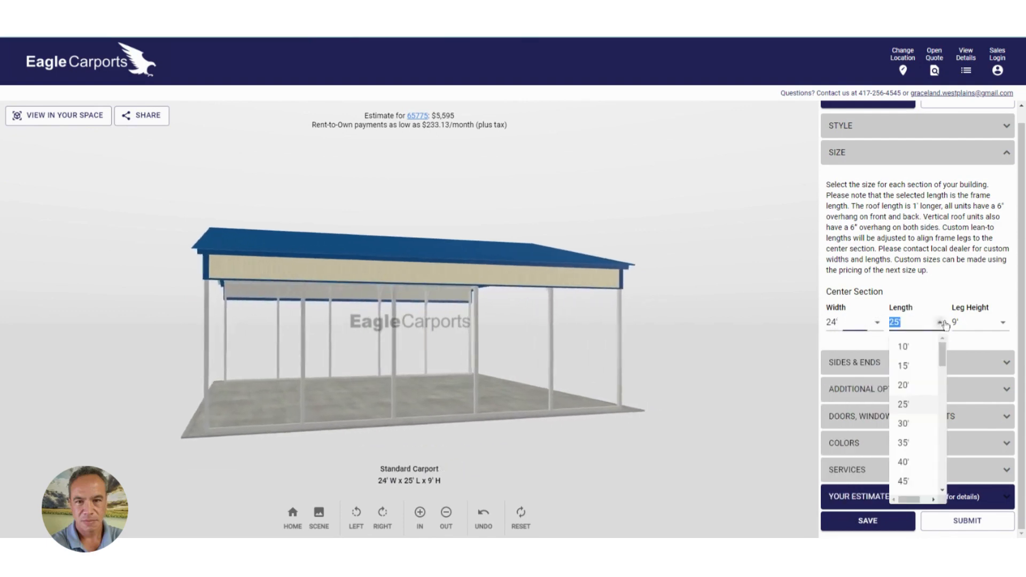
click(903, 346)
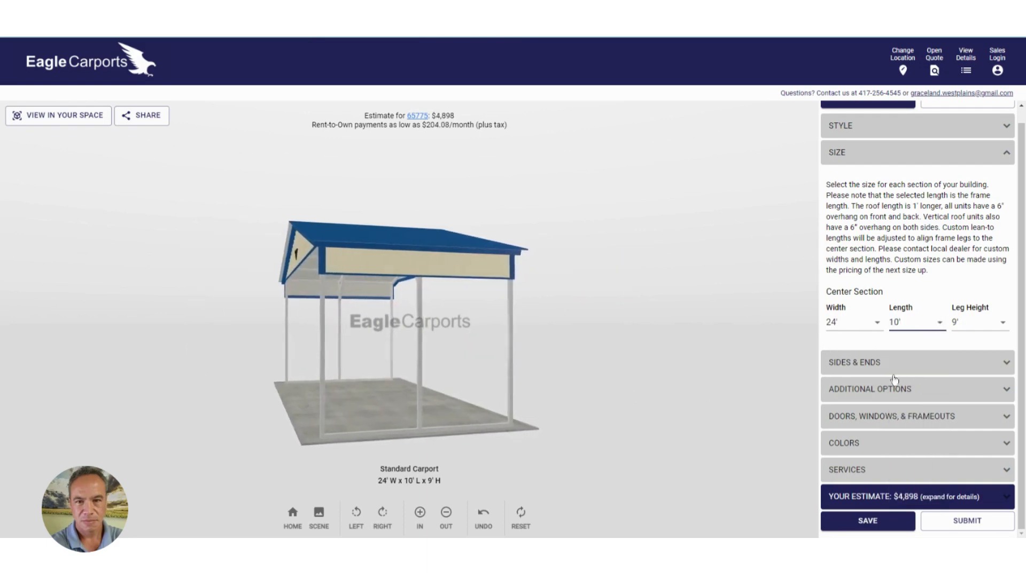
click(940, 323)
scroll(936, 365, down, 10)
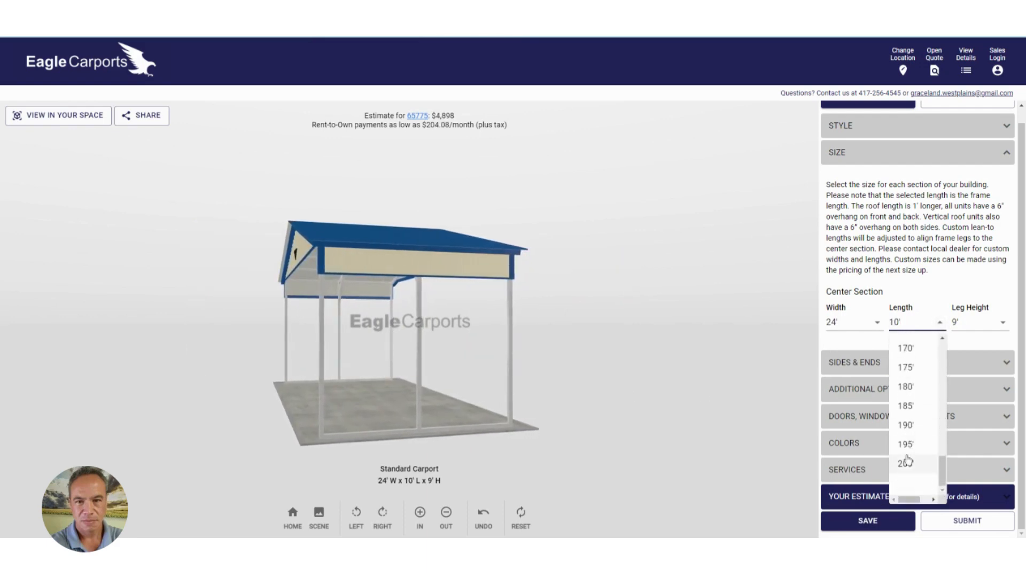
click(905, 463)
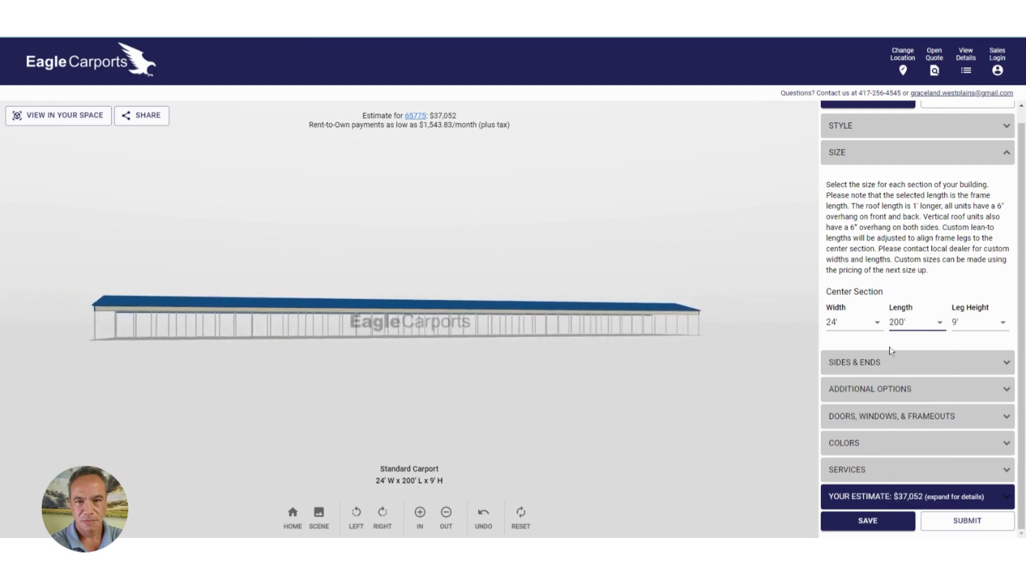
click(940, 324)
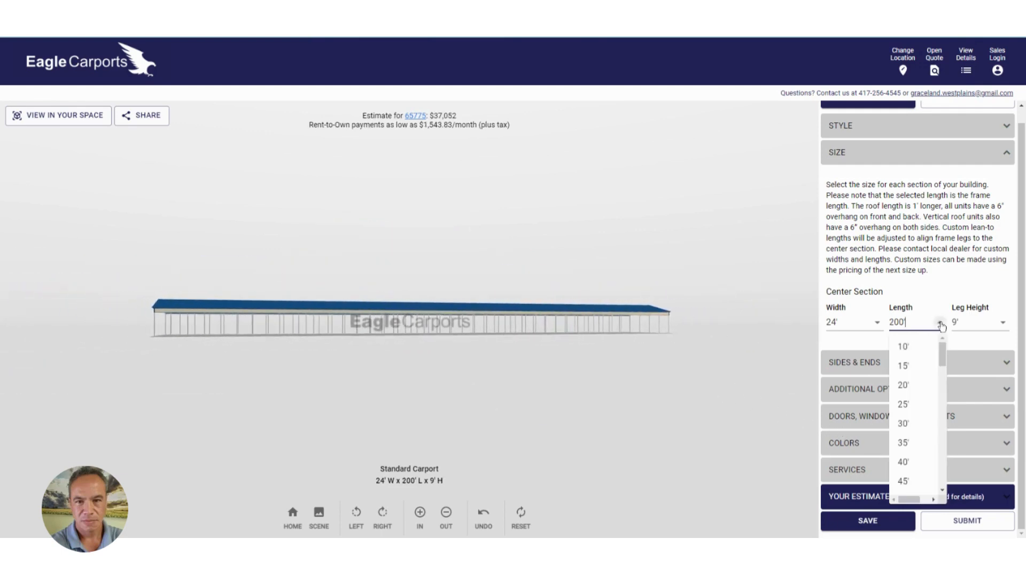
click(915, 404)
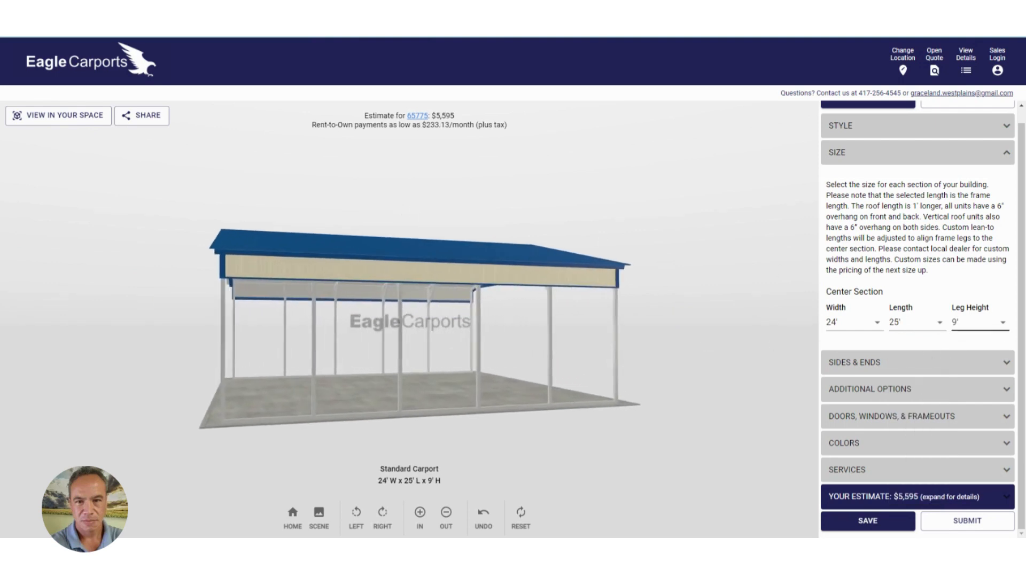
Review the leg heights available for the center section and view the carport from its front gable end.
click(1004, 323)
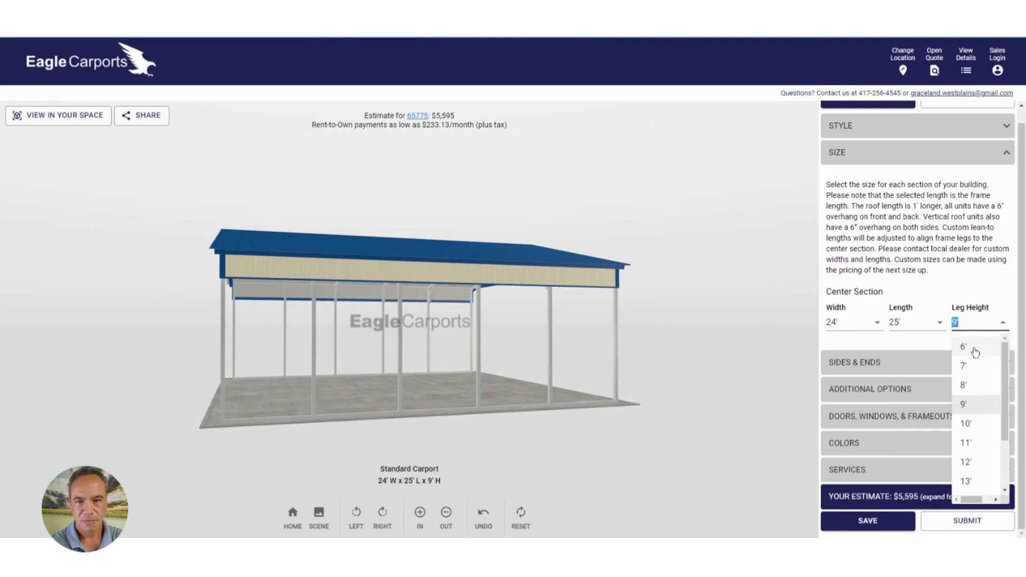
scroll(979, 366, down, 2)
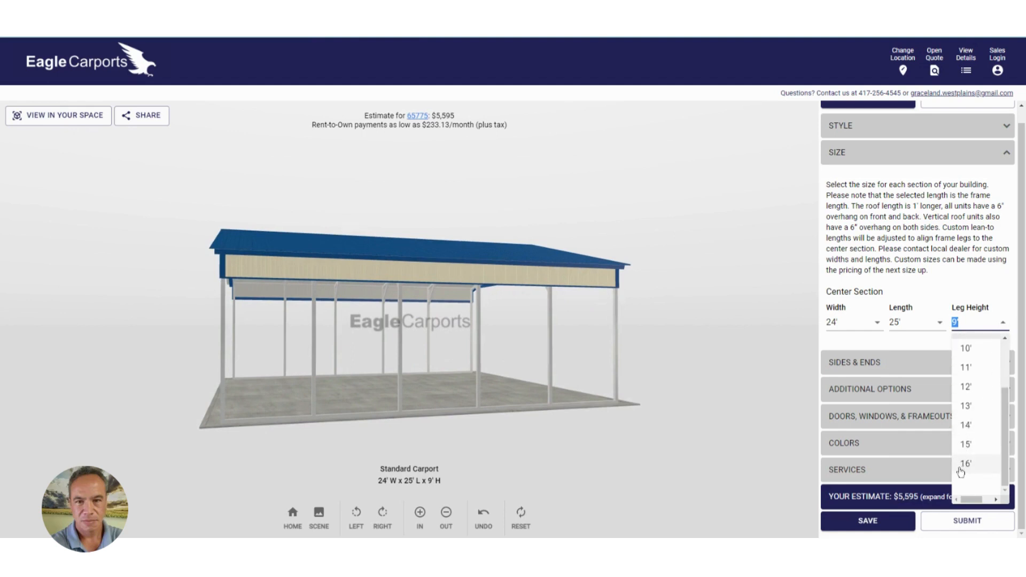
drag(320, 178, 584, 179)
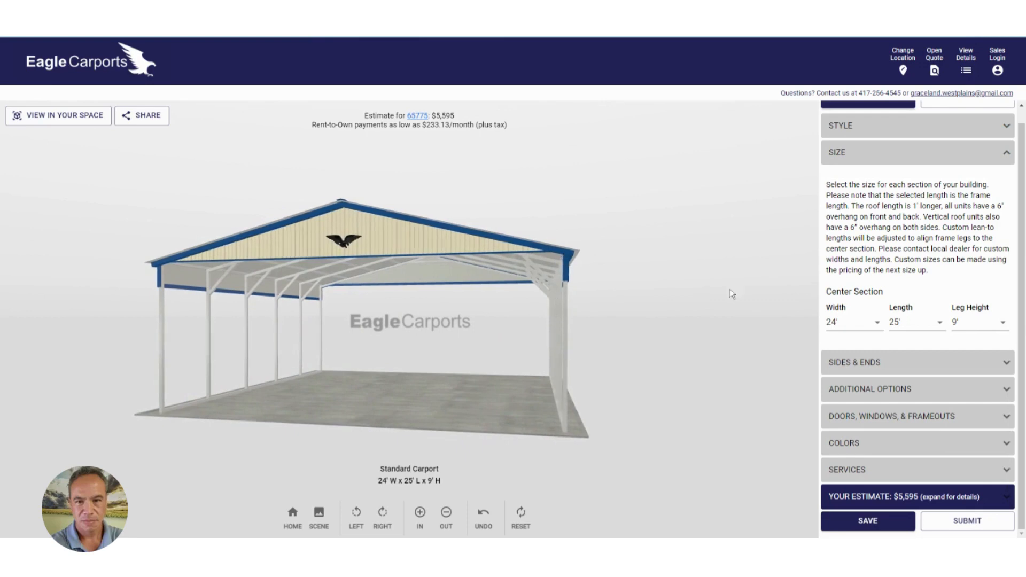
Set both the front and back gable ends of the center section to Open.
click(835, 160)
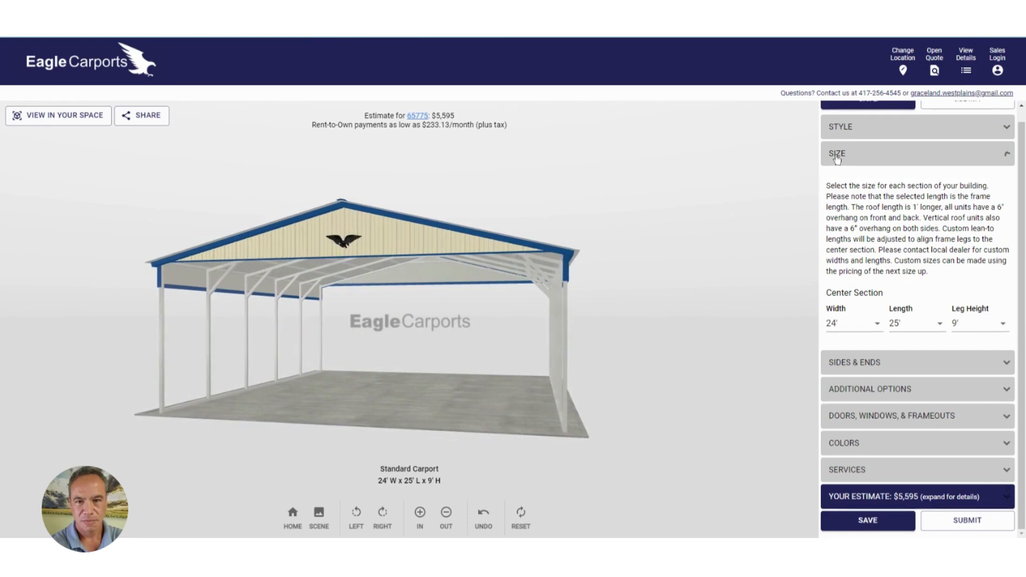
click(858, 195)
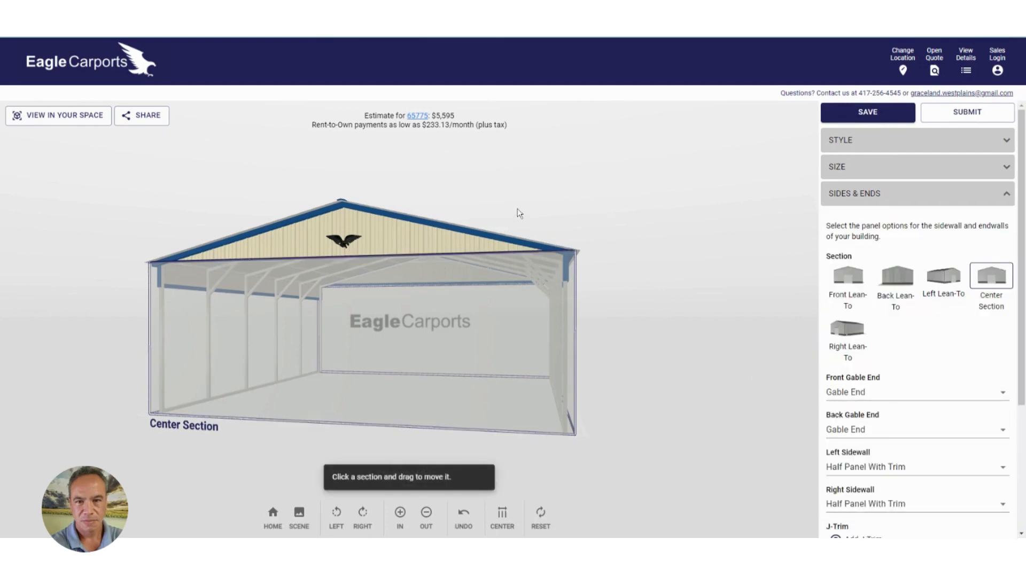
drag(476, 183, 543, 183)
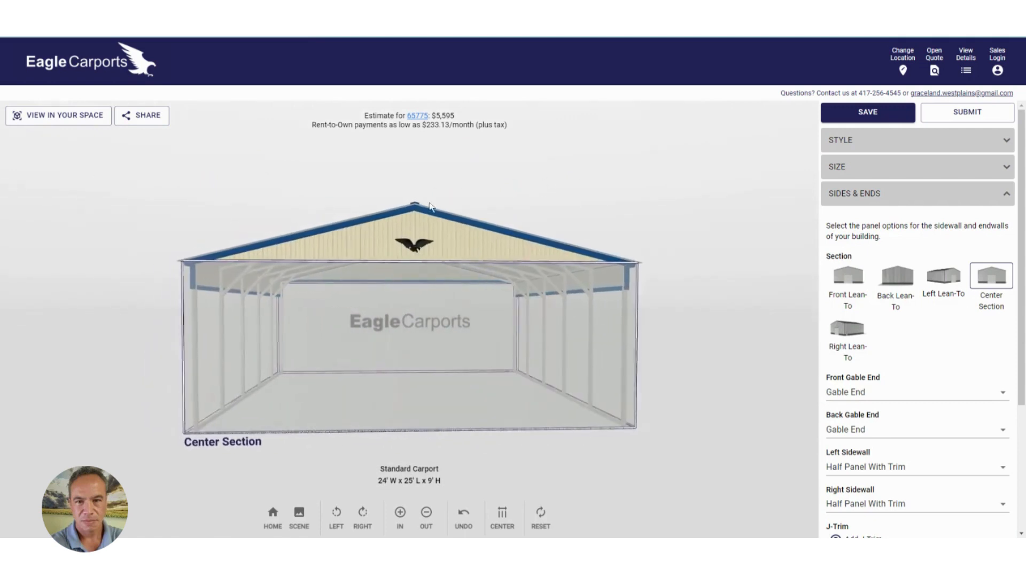
click(837, 395)
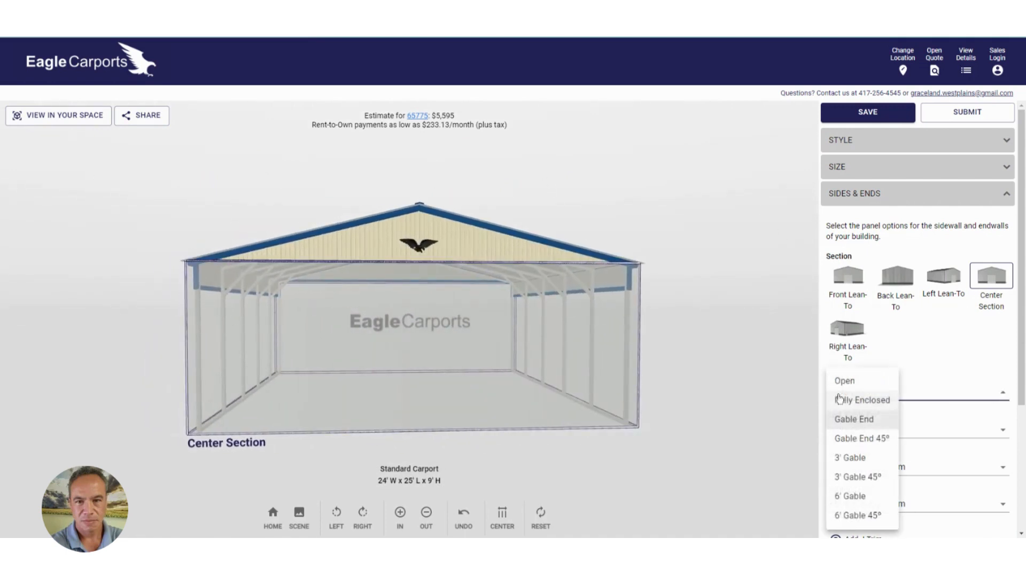
click(873, 379)
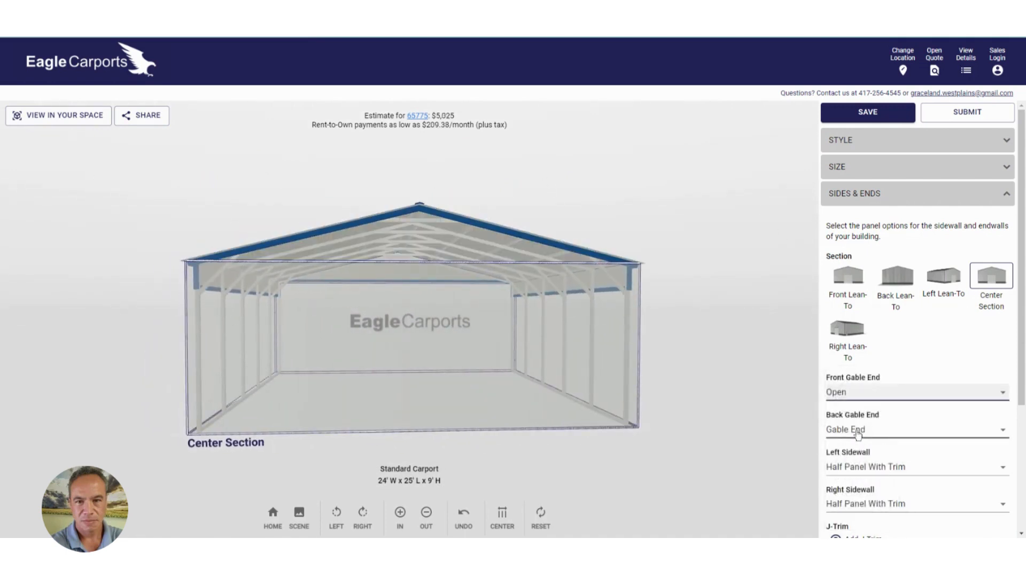
click(855, 430)
click(852, 391)
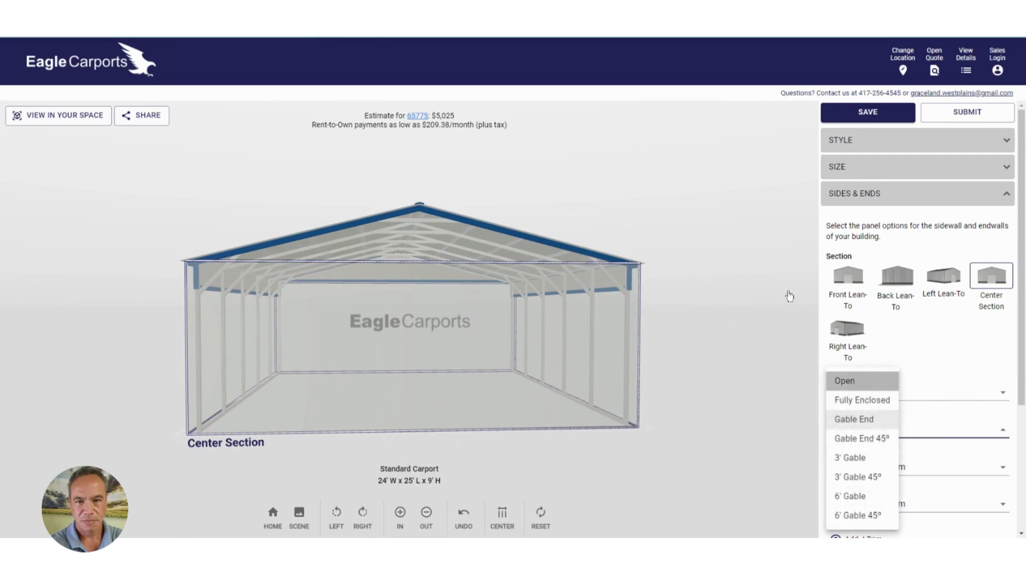
mouse_move(708, 217)
mouse_down()
mouse_move(426, 226)
mouse_move(11, 209)
mouse_move(722, 218)
mouse_up()
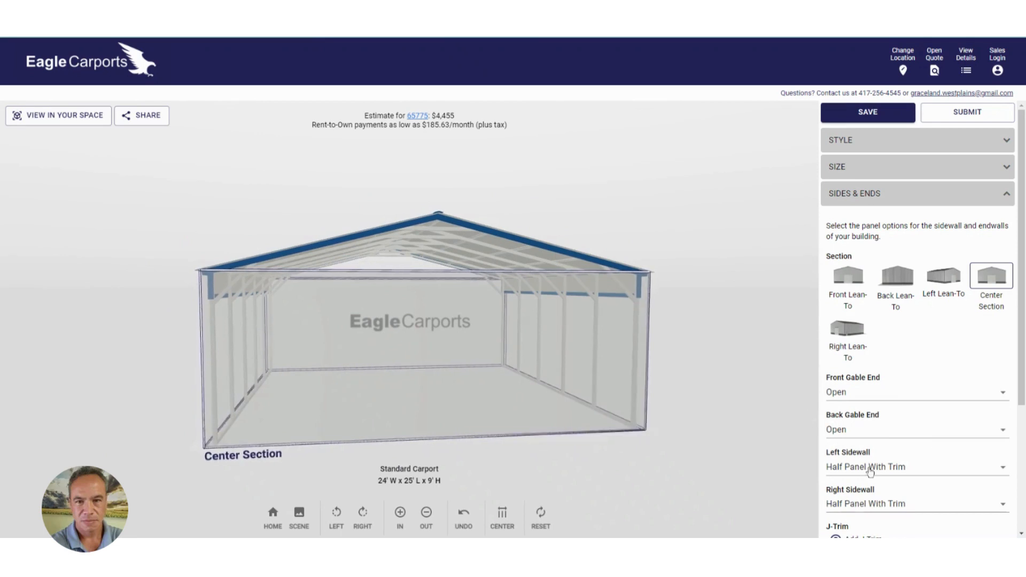
Set the center section's left and right sidewalls to Open and look over the bare frame.
scroll(879, 464, down, 3)
click(857, 285)
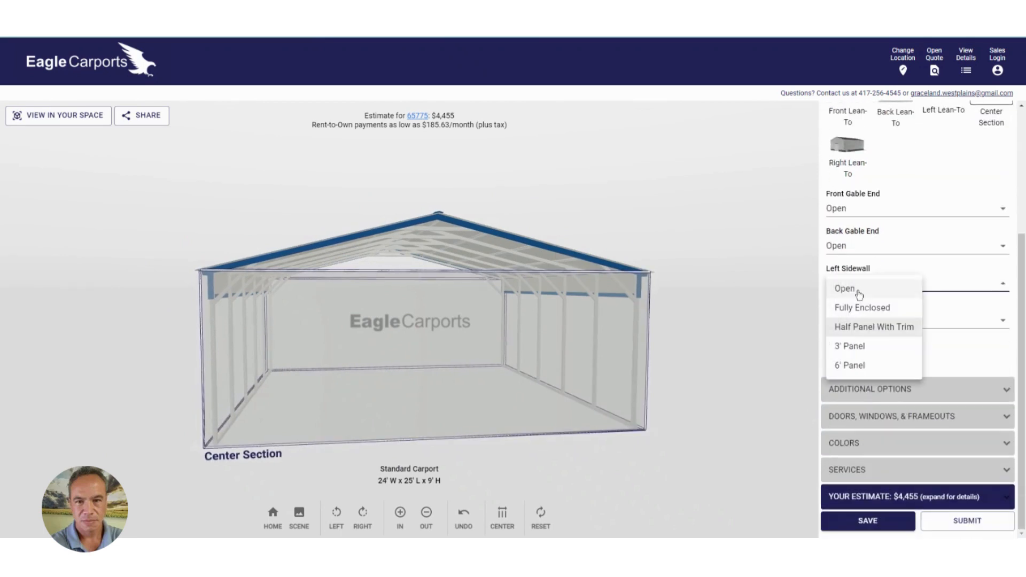
click(844, 289)
click(838, 321)
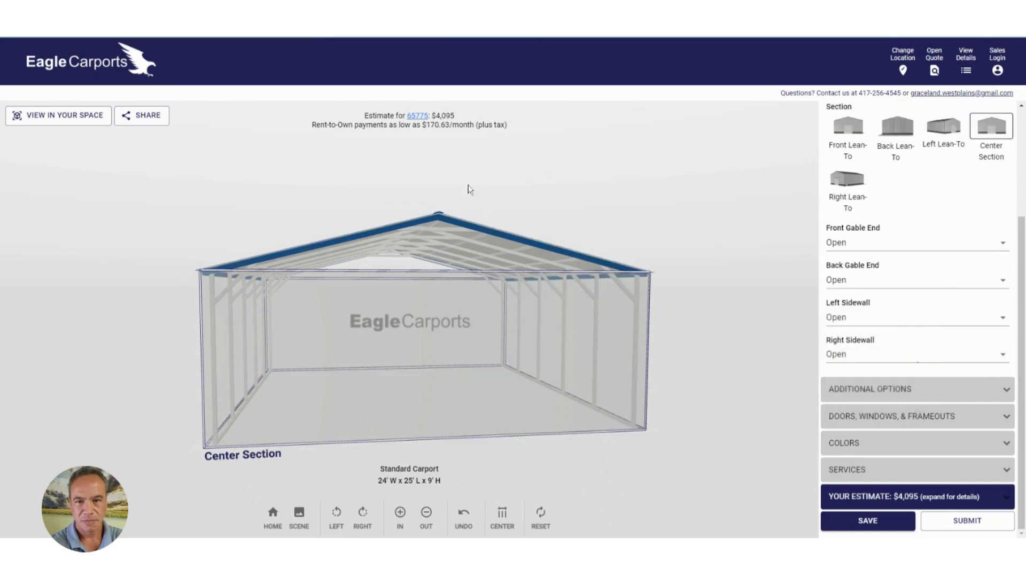
drag(532, 199, 451, 198)
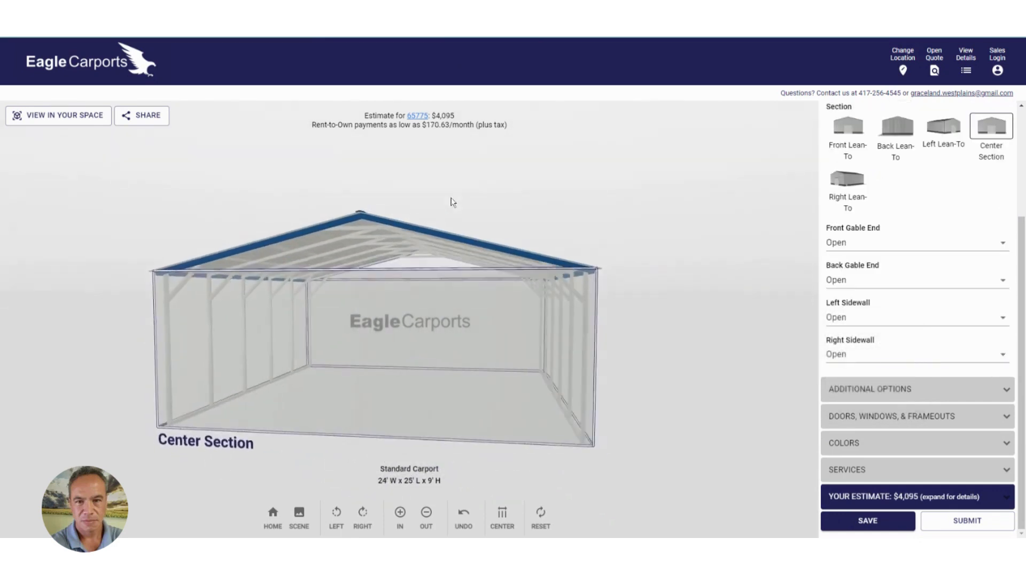
Review the additional options for frame gauge, colored screws, drawings and insulation.
click(858, 390)
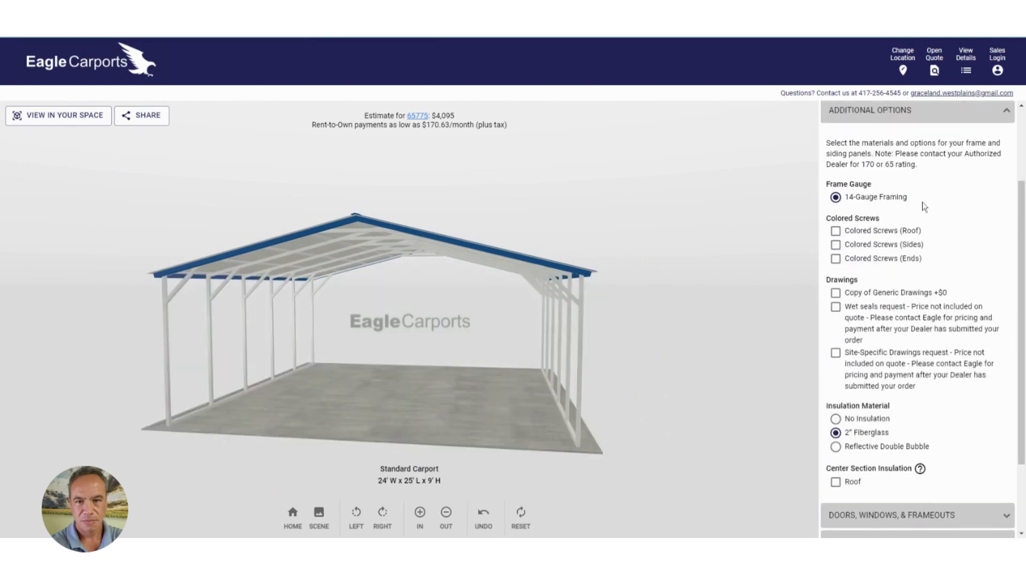
drag(642, 218, 595, 211)
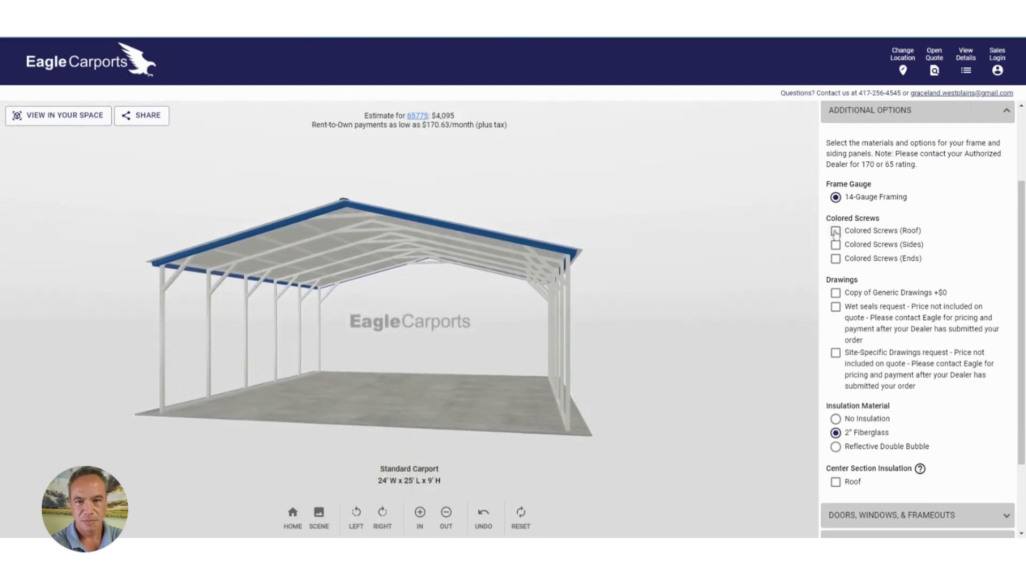
scroll(911, 231, up, 3)
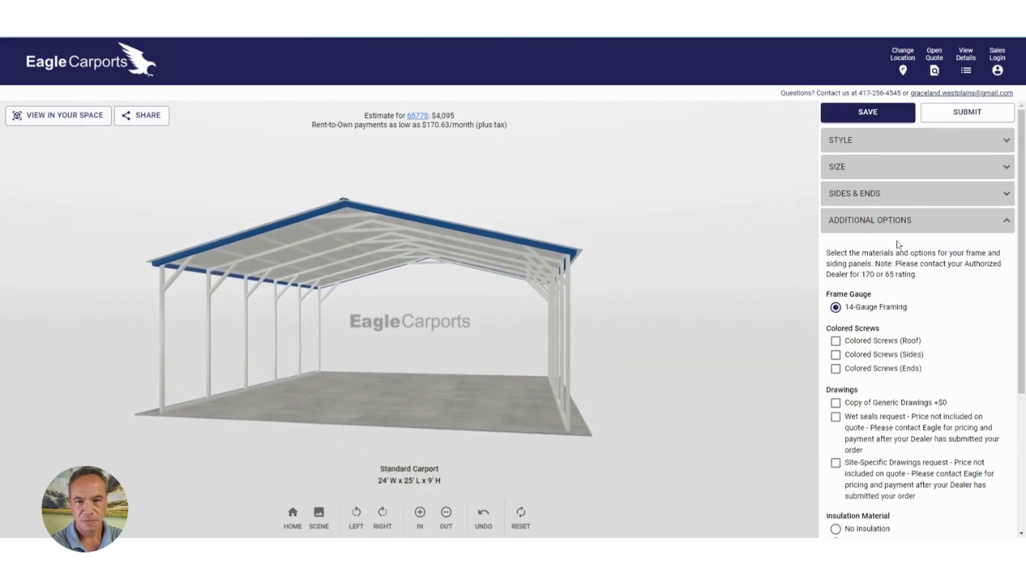
Change the building style from the open carport to Garage.
click(841, 140)
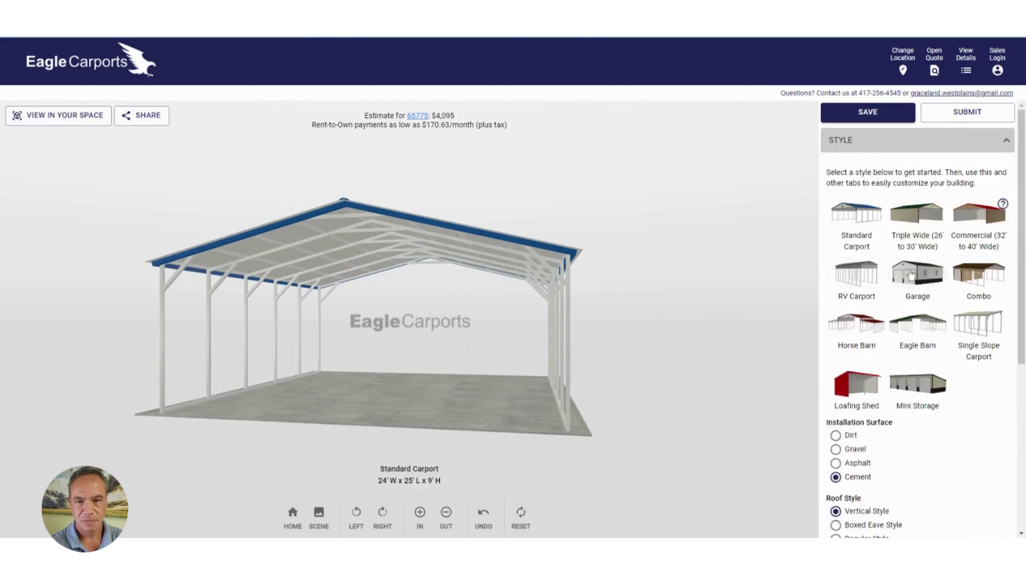
click(911, 275)
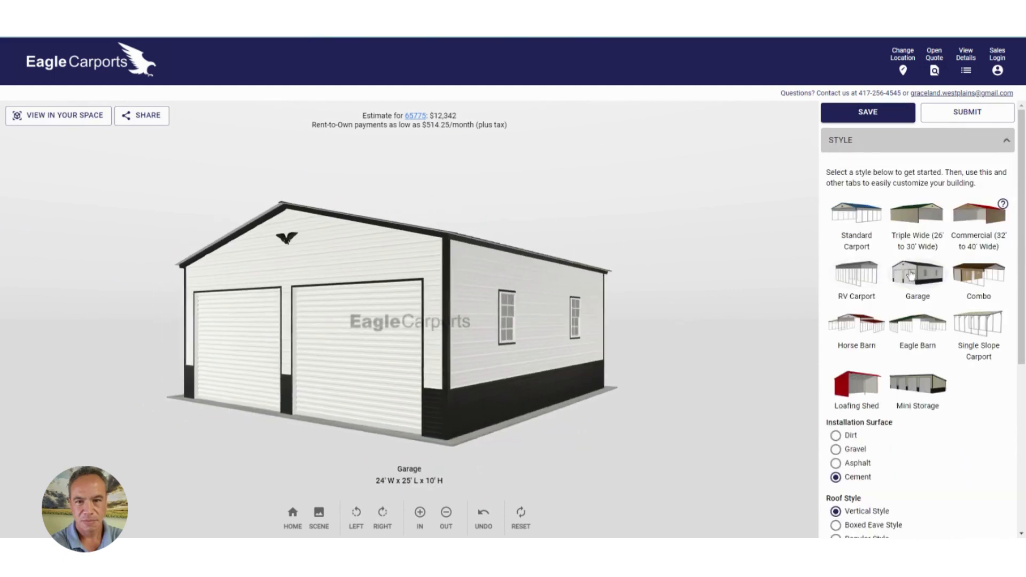
Review the garage's additional options for siding panels, frame gauge, colored screws, drawings, opener kit, header seal and insulation.
scroll(857, 393, down, 5)
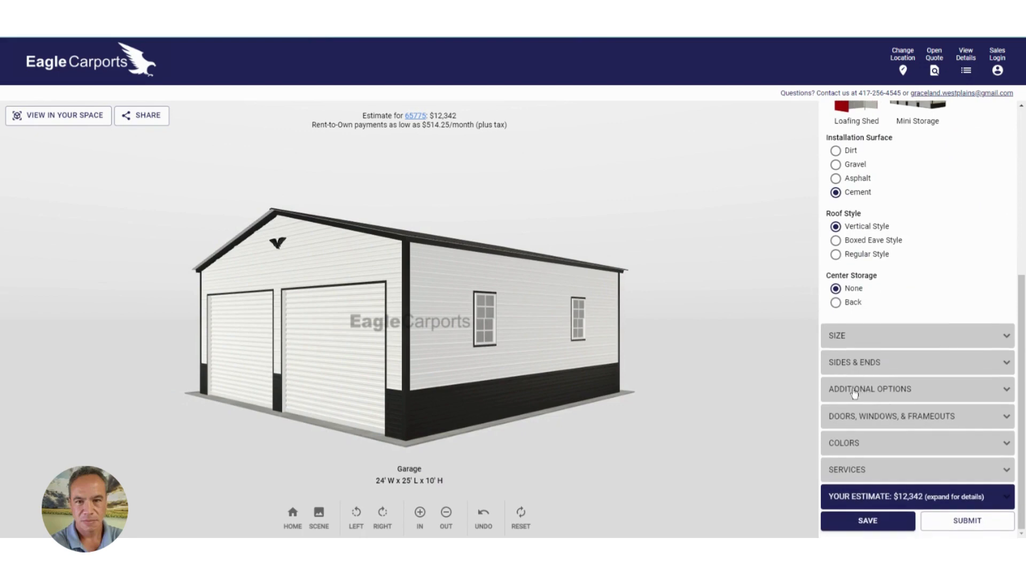
click(853, 393)
scroll(854, 257, down, 7)
scroll(885, 238, up, 2)
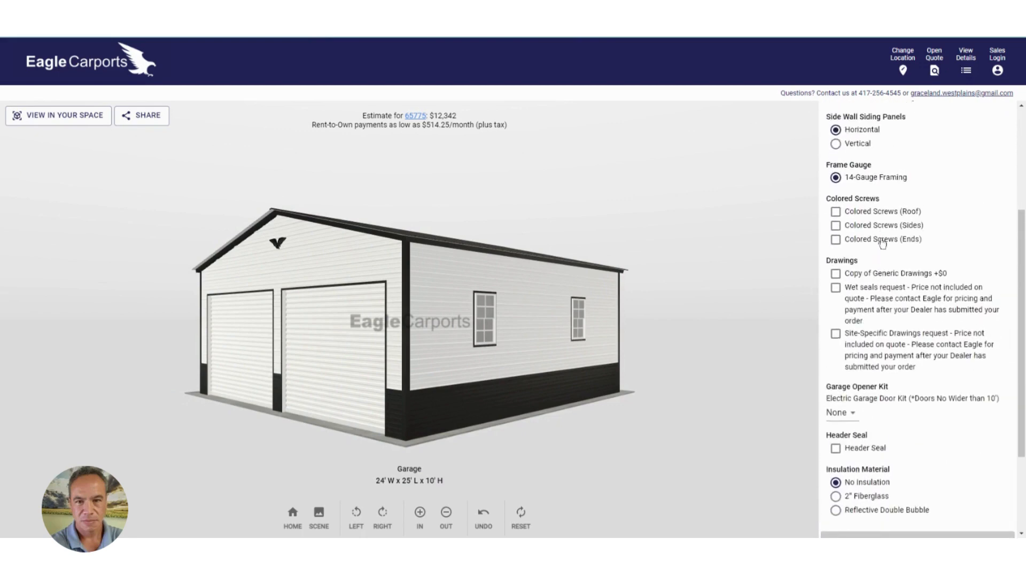
scroll(882, 243, up, 2)
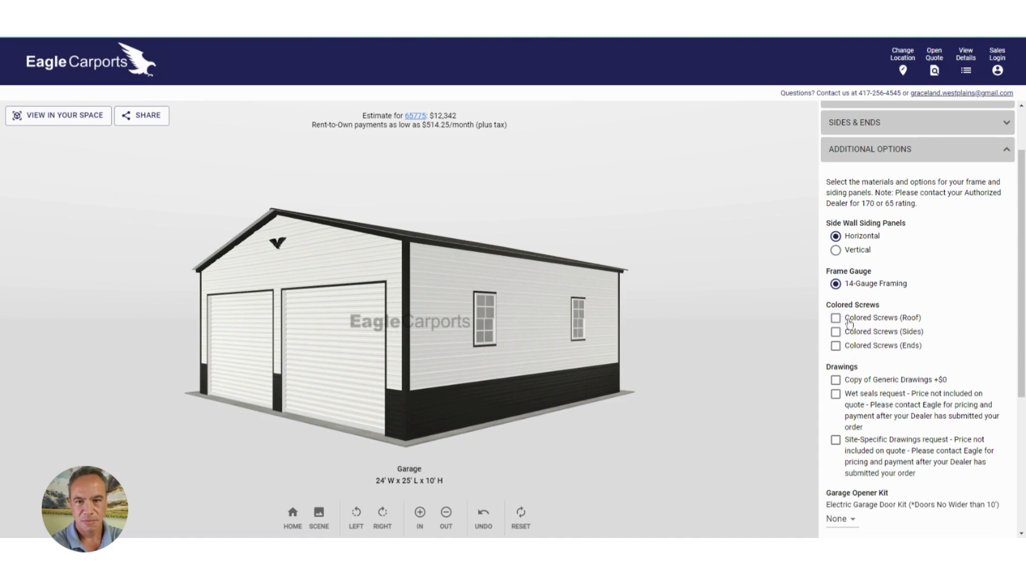
scroll(929, 389, down, 4)
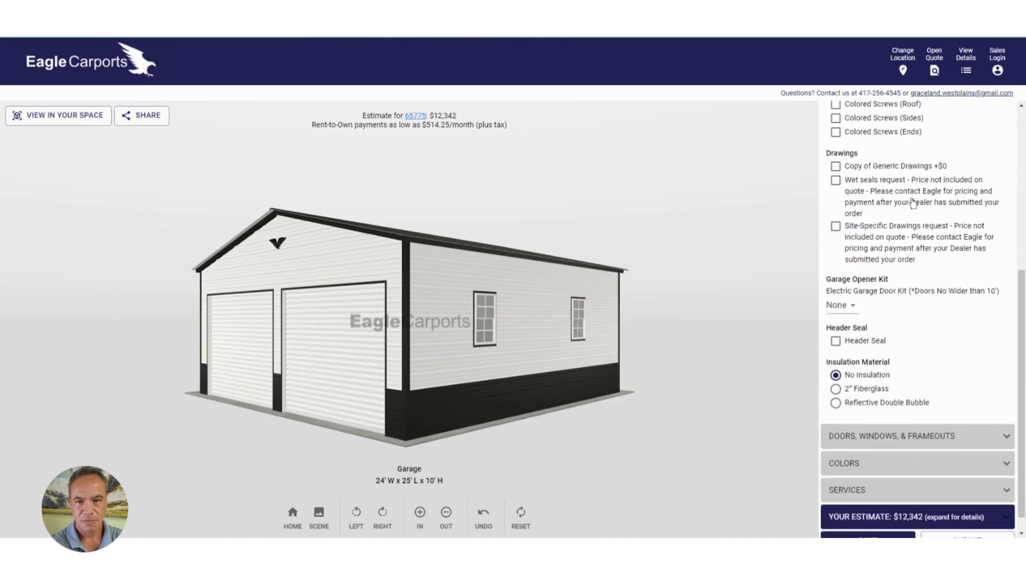
scroll(881, 293, up, 2)
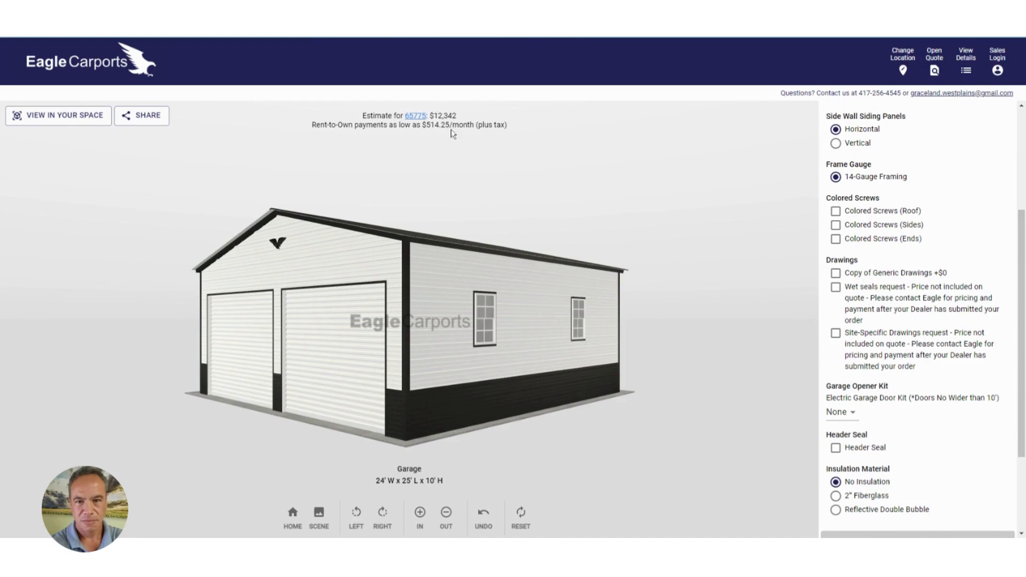
Set the electric garage door opener kit quantity to 2.
scroll(855, 348, down, 3)
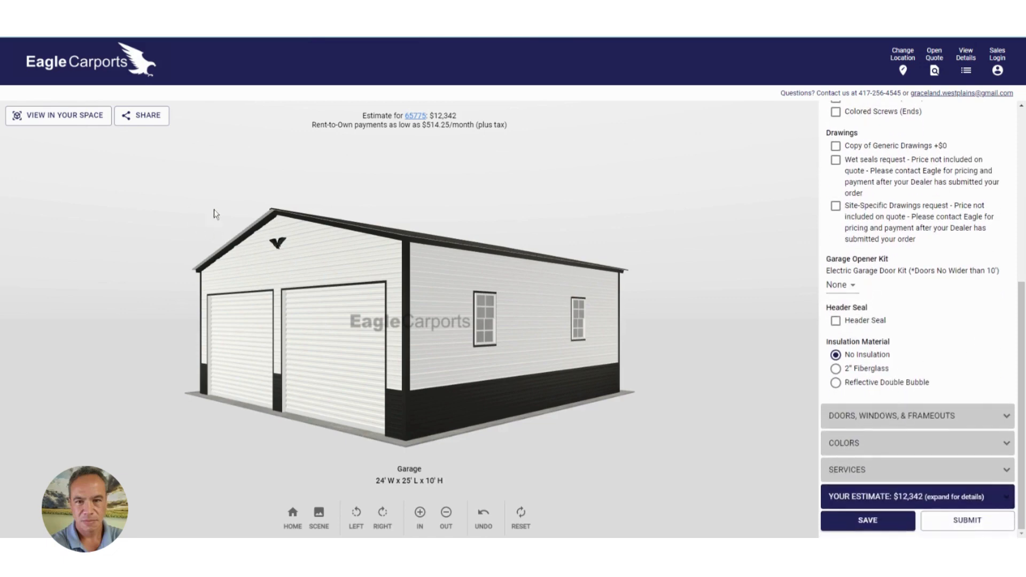
drag(215, 213, 538, 256)
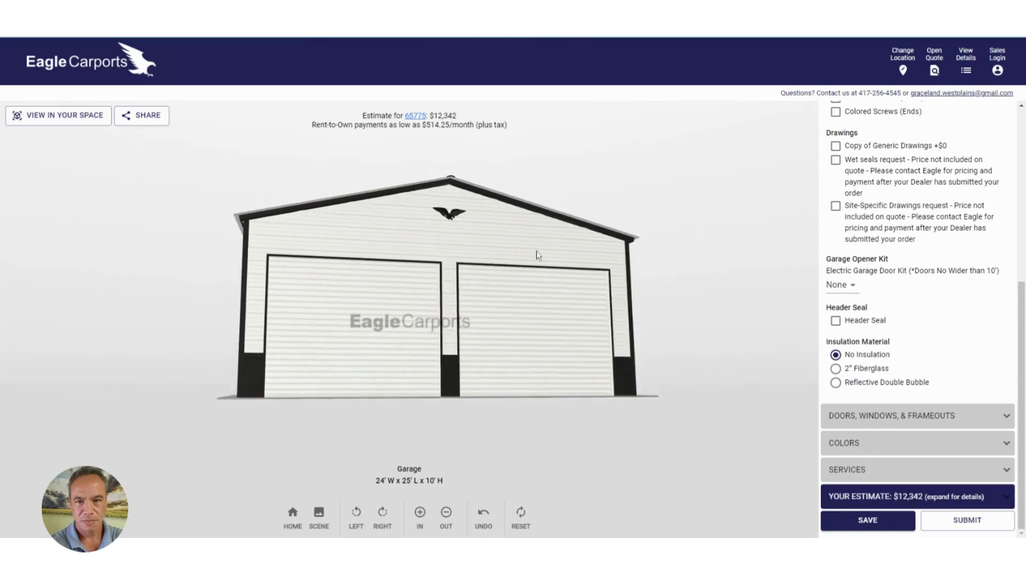
click(843, 285)
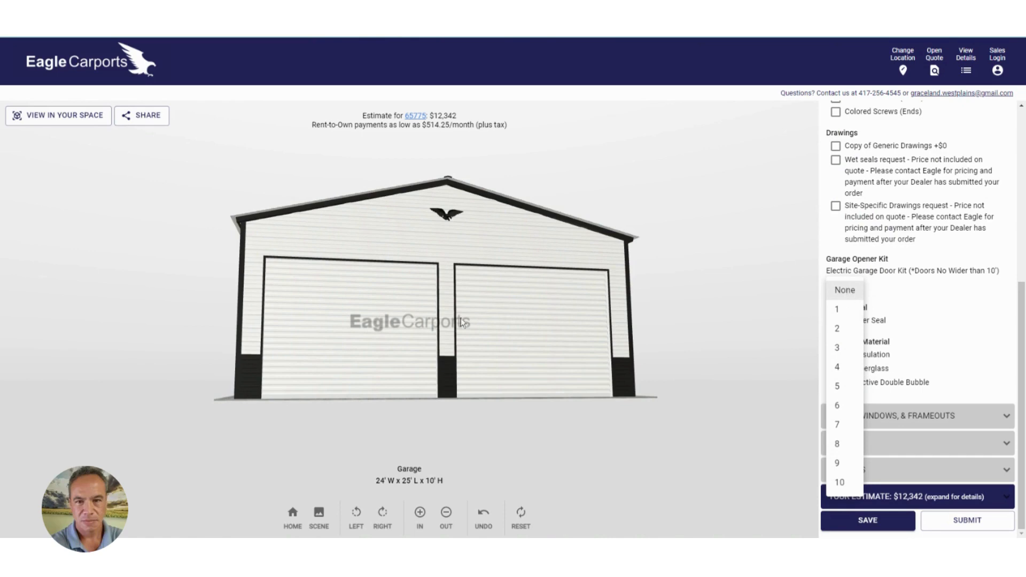
click(835, 334)
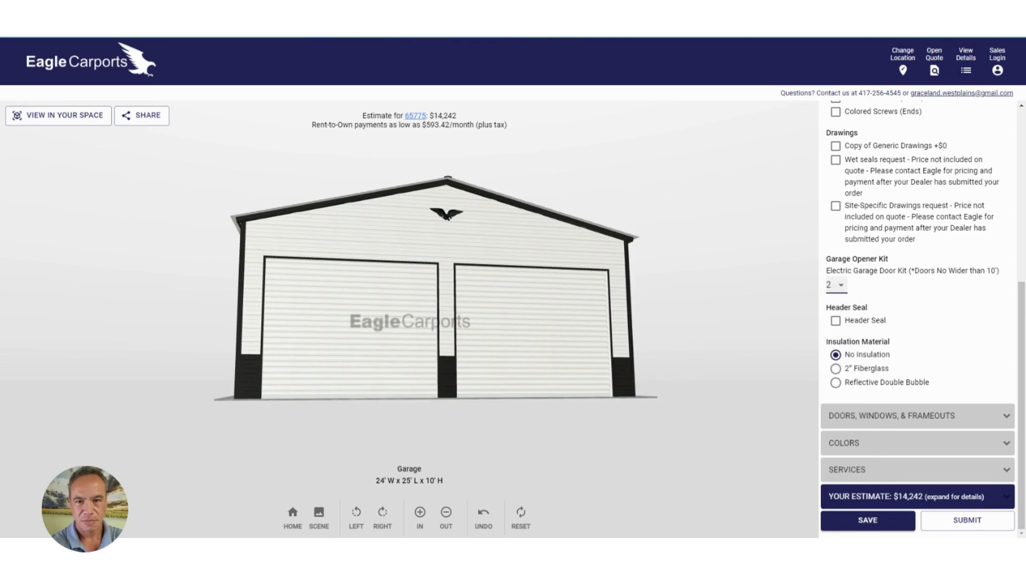
Compare the 2" Fiberglass and Reflective Double Bubble insulation materials and select 2" Fiberglass.
click(863, 372)
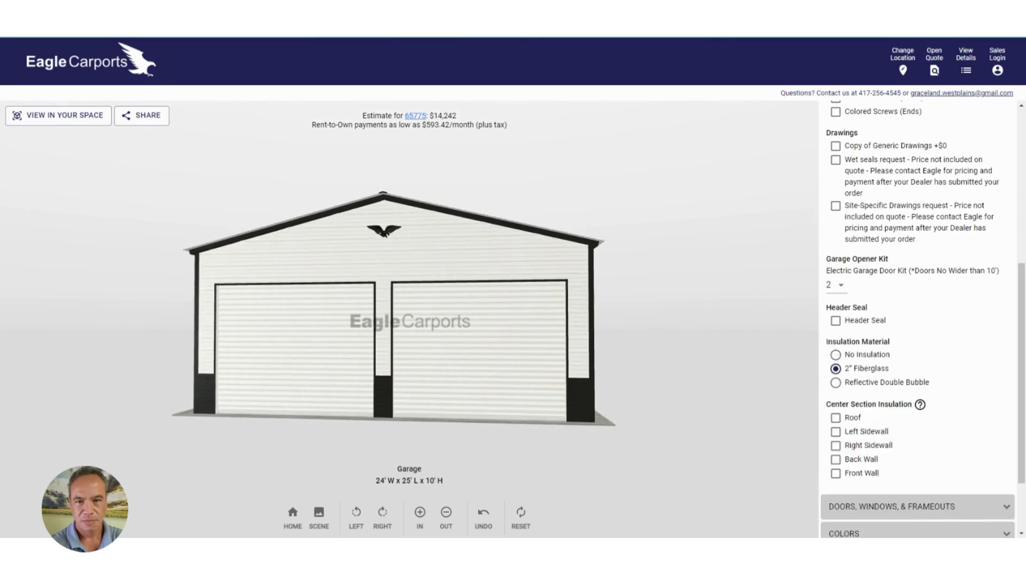
click(836, 384)
click(862, 372)
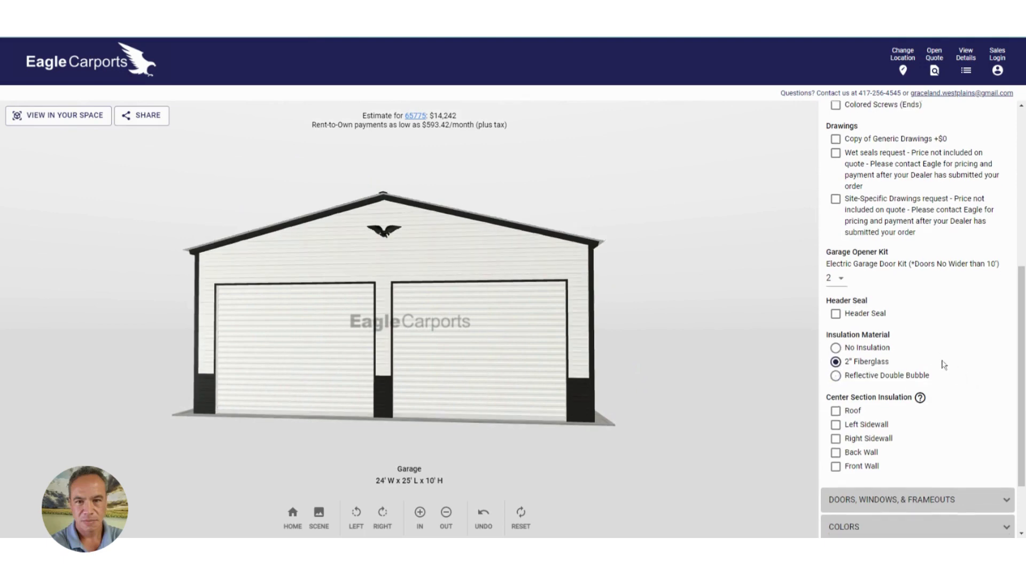
Try fiberglass insulation on the center section's roof, both sidewalls, back wall and front wall, and return the material to No Insulation.
scroll(940, 363, down, 1)
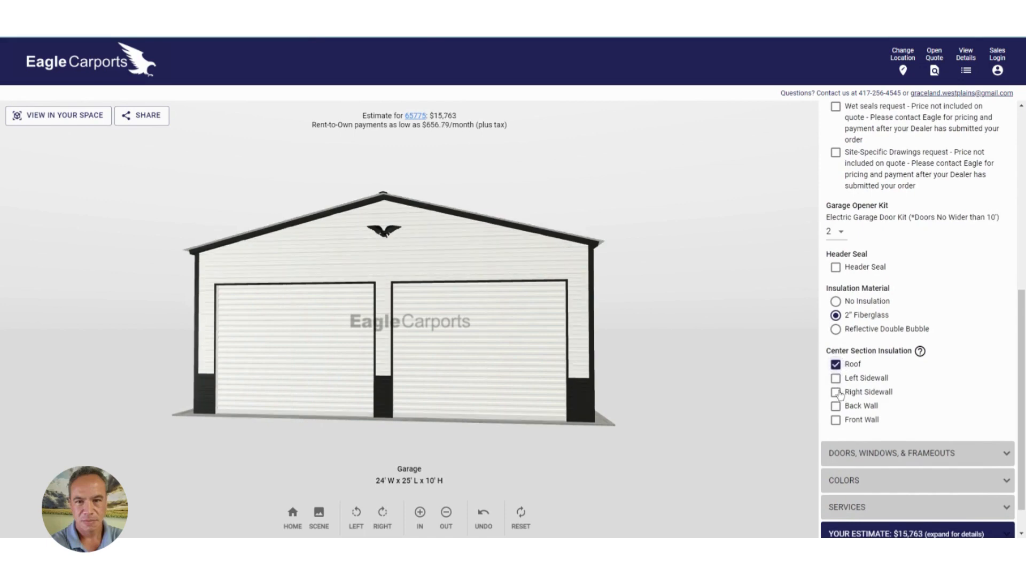
click(837, 393)
click(837, 380)
click(837, 408)
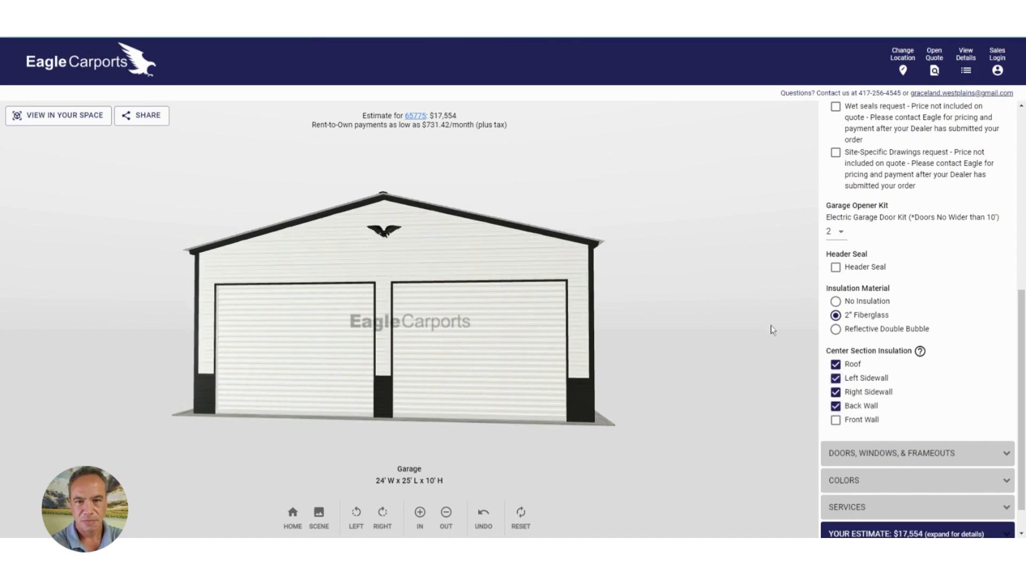
click(835, 421)
click(906, 303)
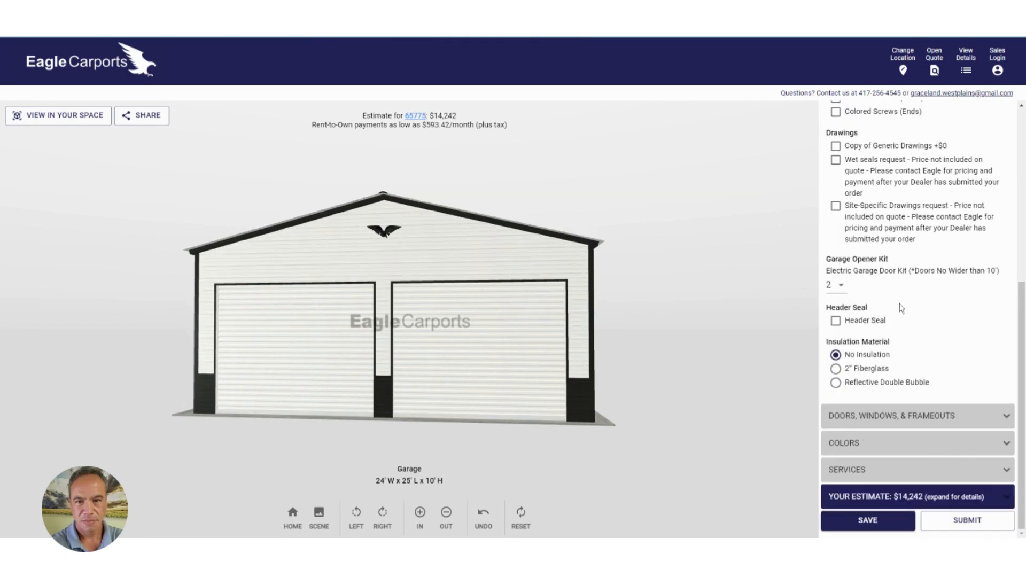
Open the doors, windows and frameouts settings and look over the garage's front, left and back walls.
click(867, 416)
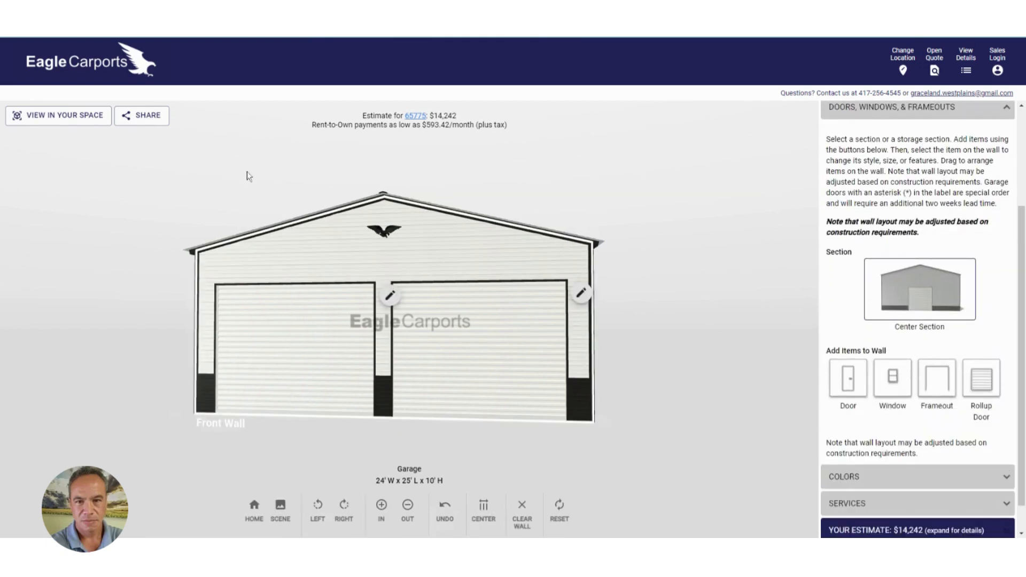
drag(247, 177, 451, 182)
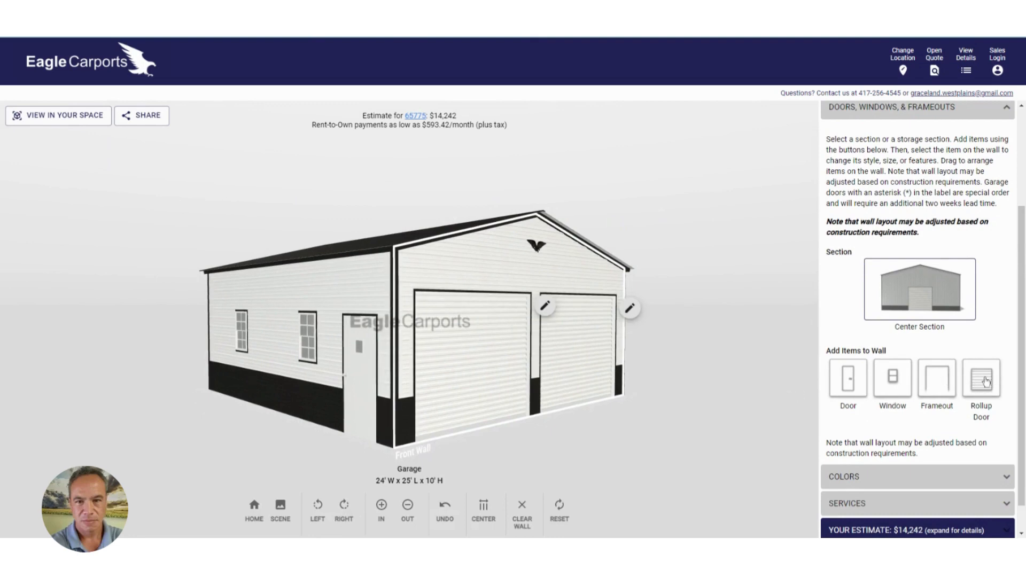
drag(224, 189, 556, 210)
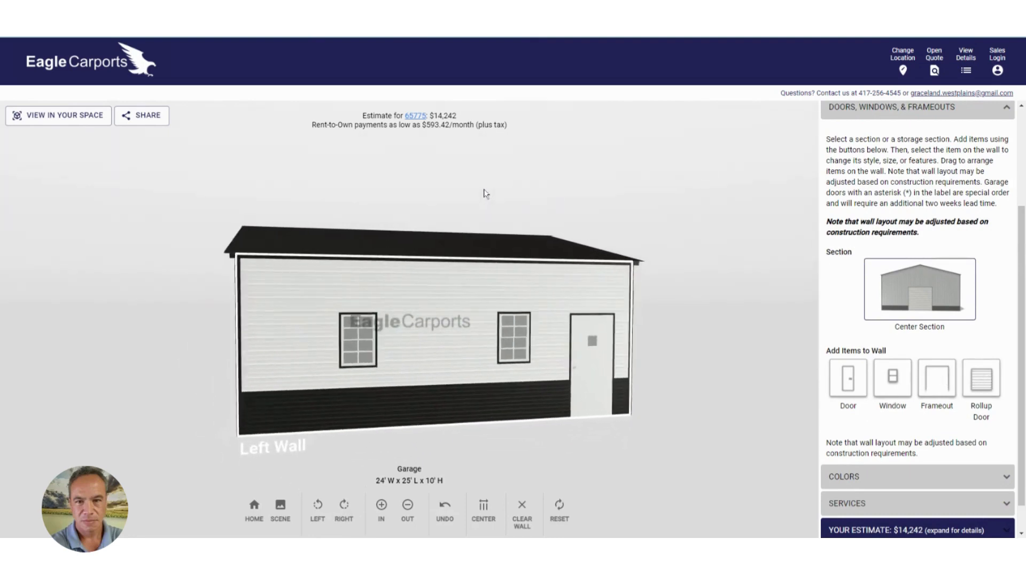
drag(245, 192, 684, 195)
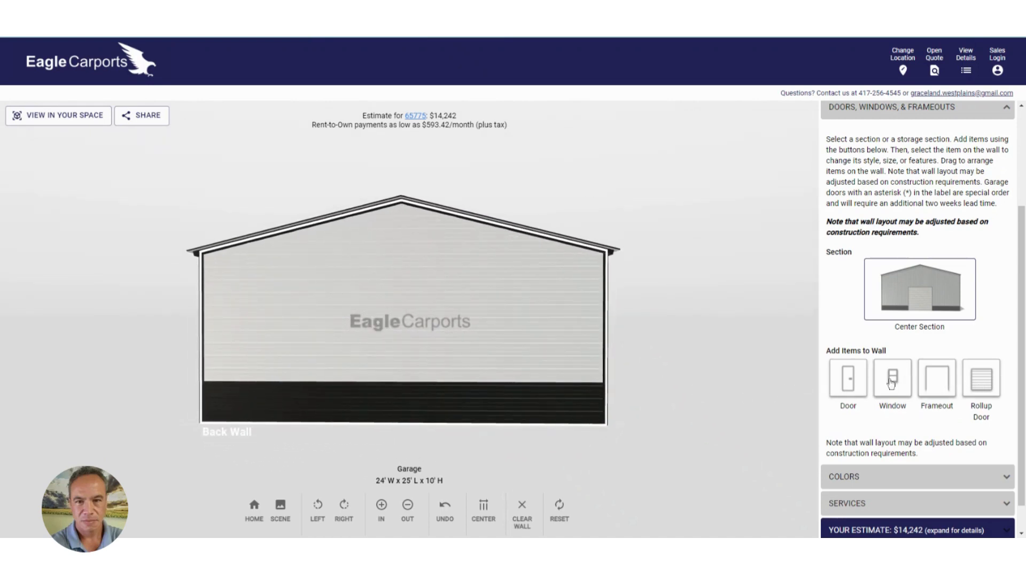
Try a walk-in door on the back wall, change it to a 9 Light Steel Residential Door, and remove it.
click(865, 395)
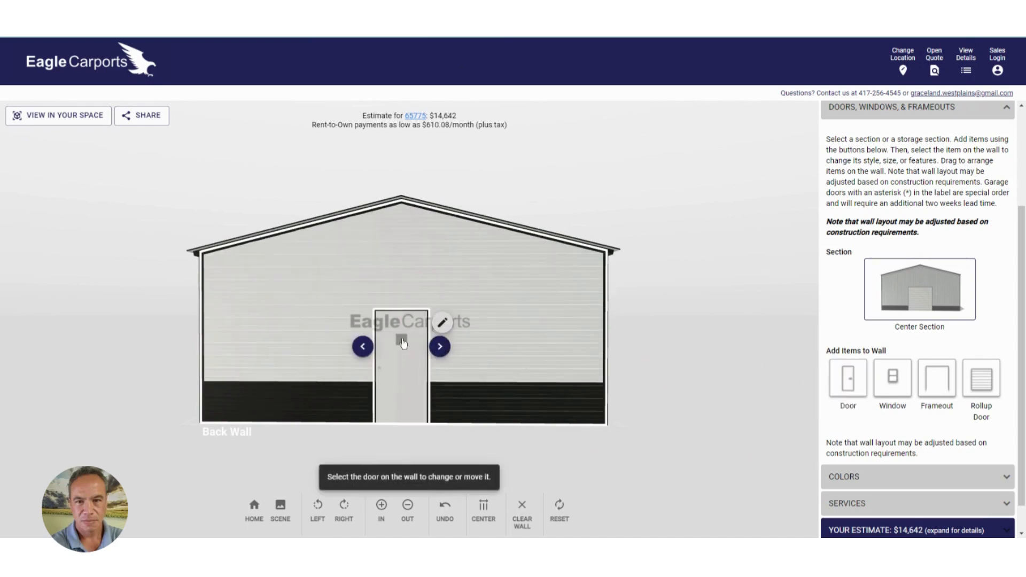
click(443, 324)
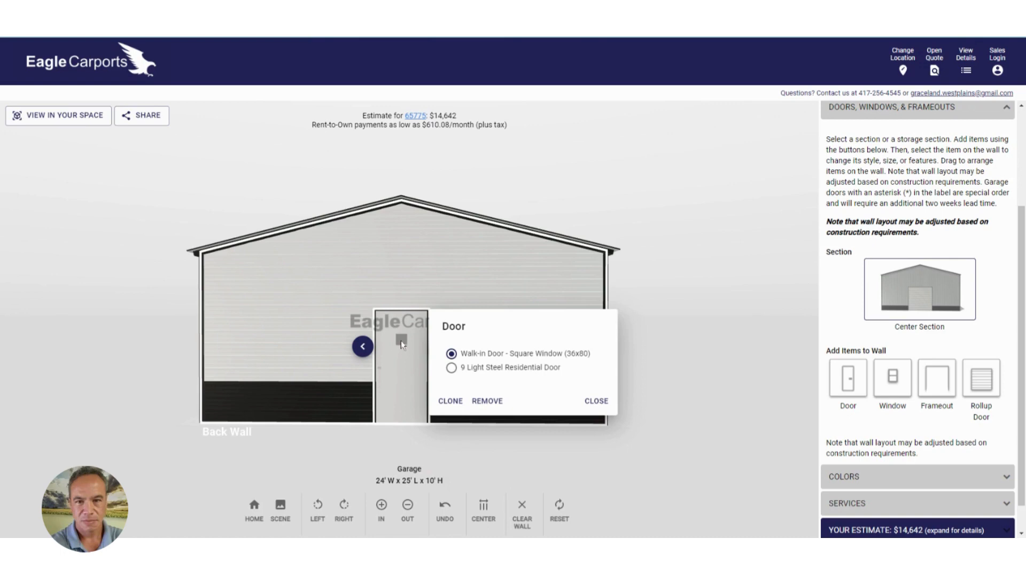
click(483, 369)
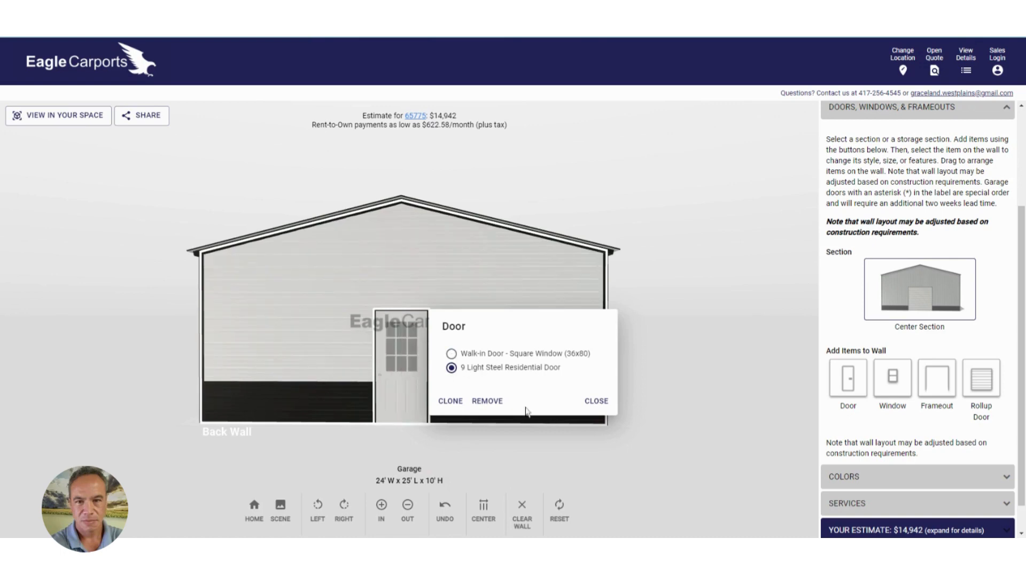
click(593, 401)
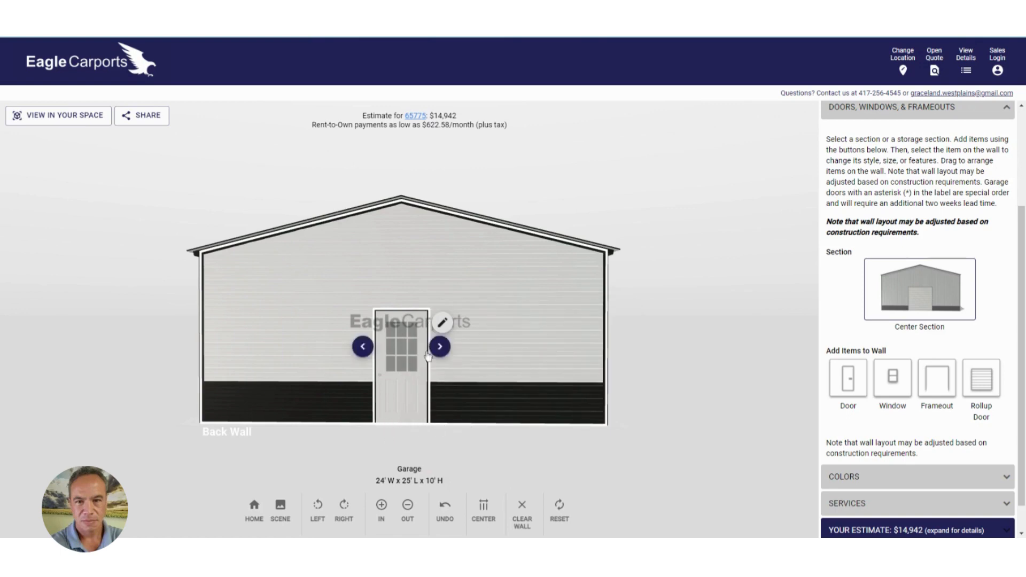
click(442, 323)
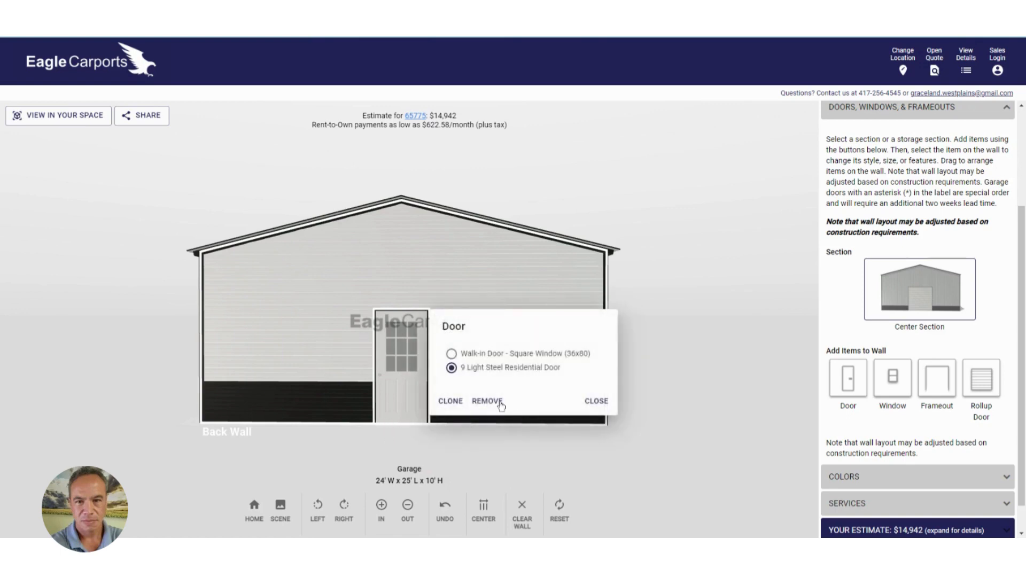
Try a walk-in door frameout on the back wall, look through its size choices, and remove it.
click(938, 380)
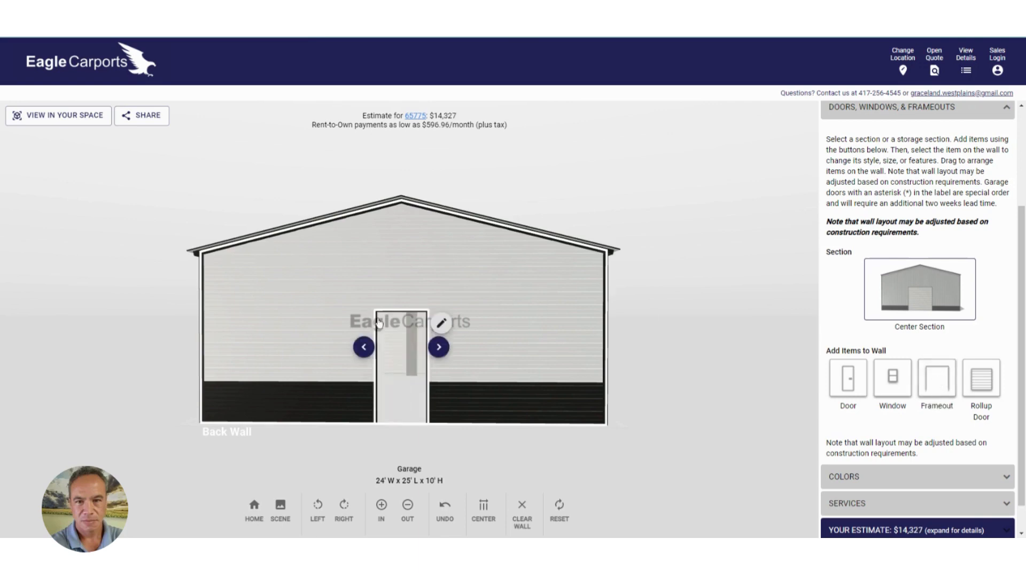
drag(550, 214, 583, 181)
click(422, 309)
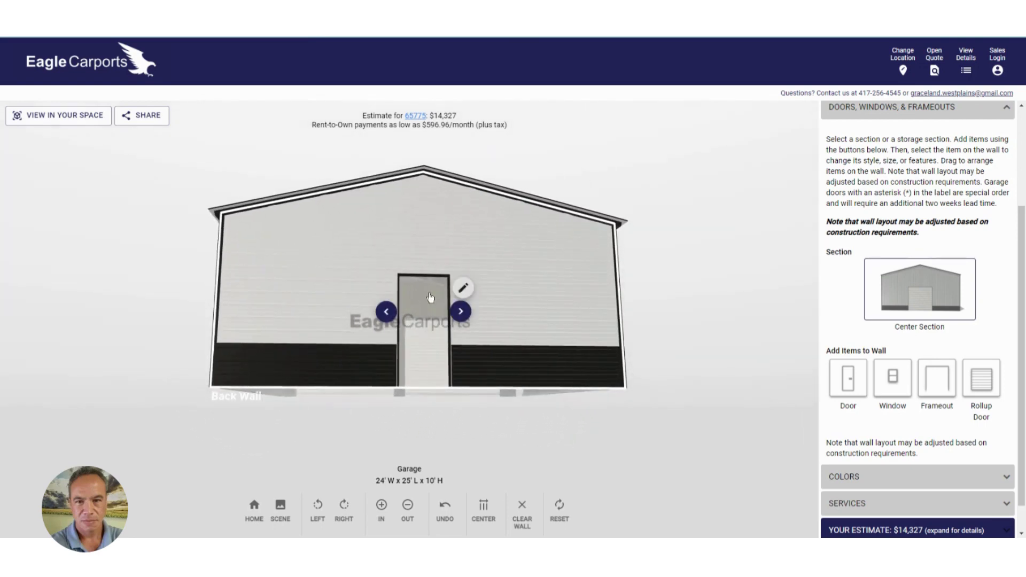
click(460, 290)
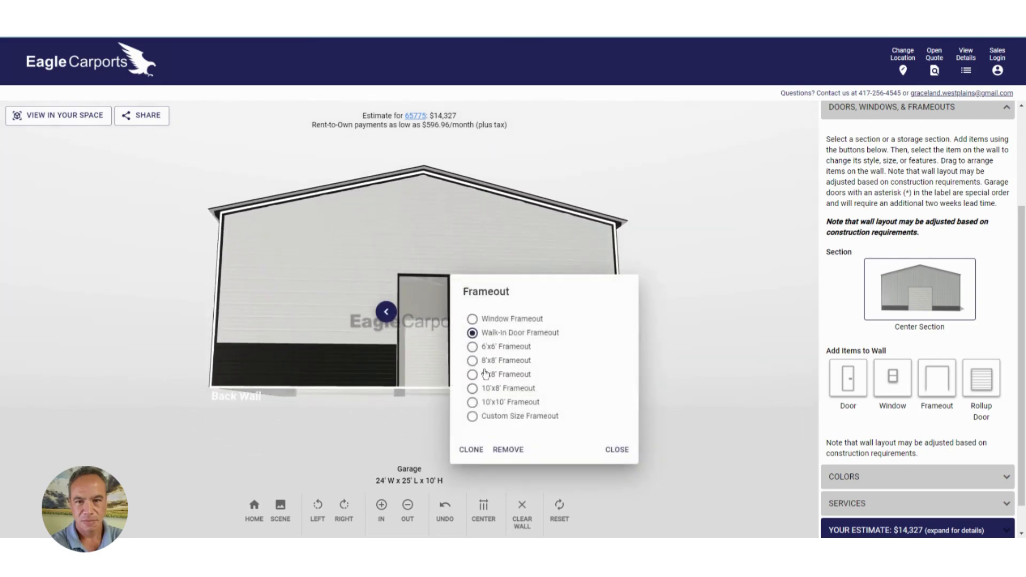
click(508, 450)
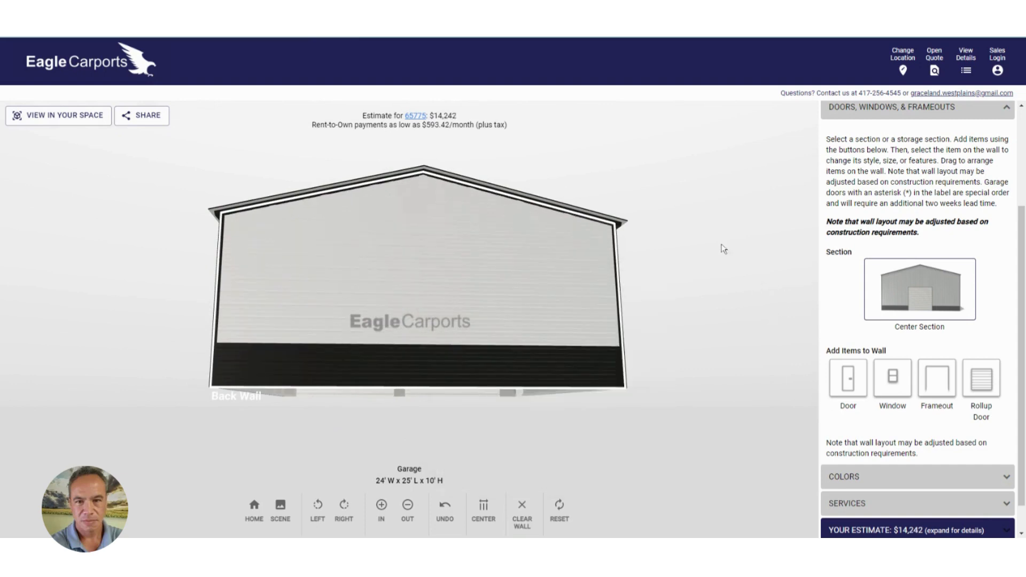
Change the front wall's left 10'x8' rollup door to the 45º (Garage Door) style.
drag(711, 179, 316, 207)
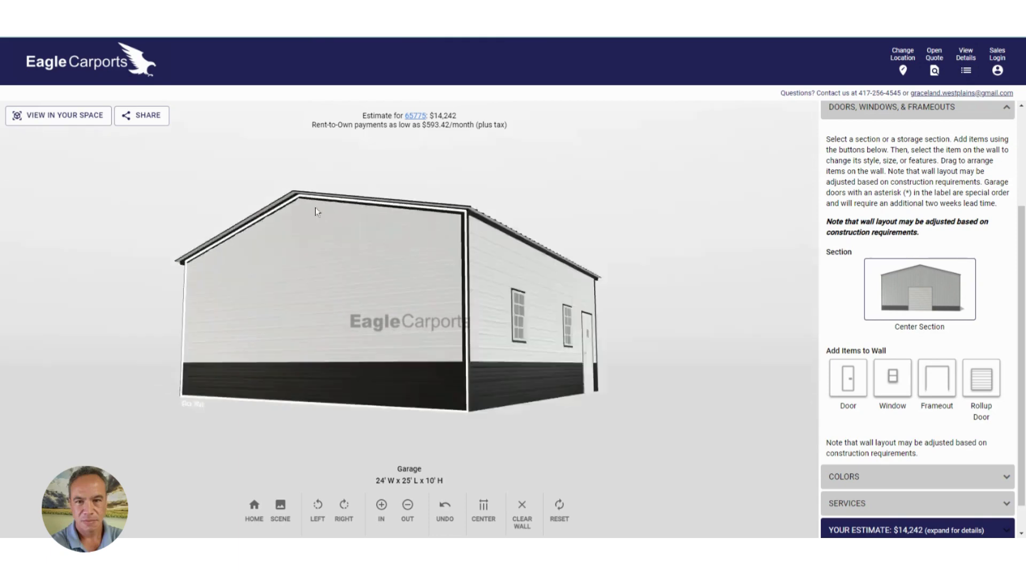
click(407, 337)
click(407, 337)
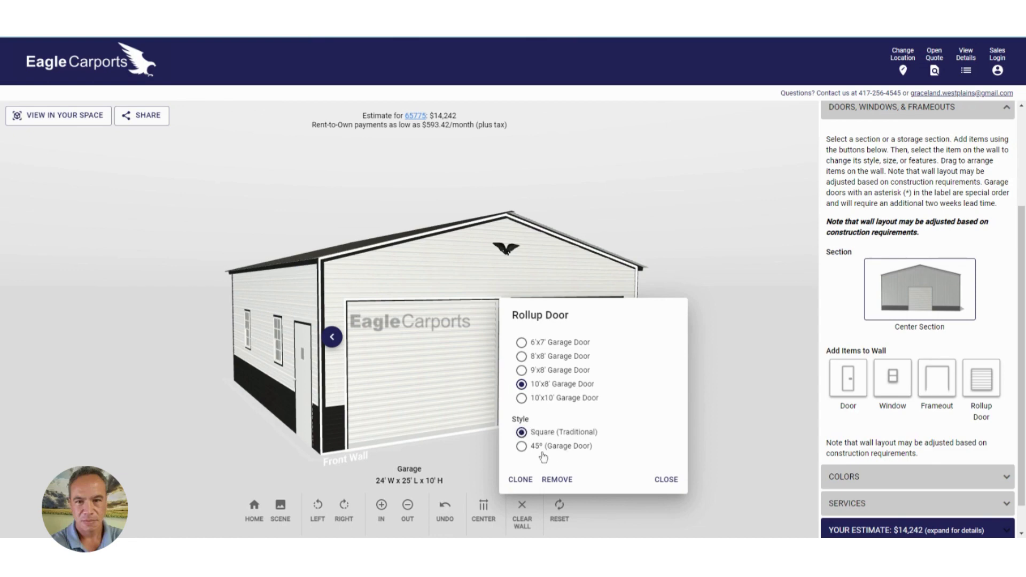
click(522, 447)
click(660, 479)
click(667, 247)
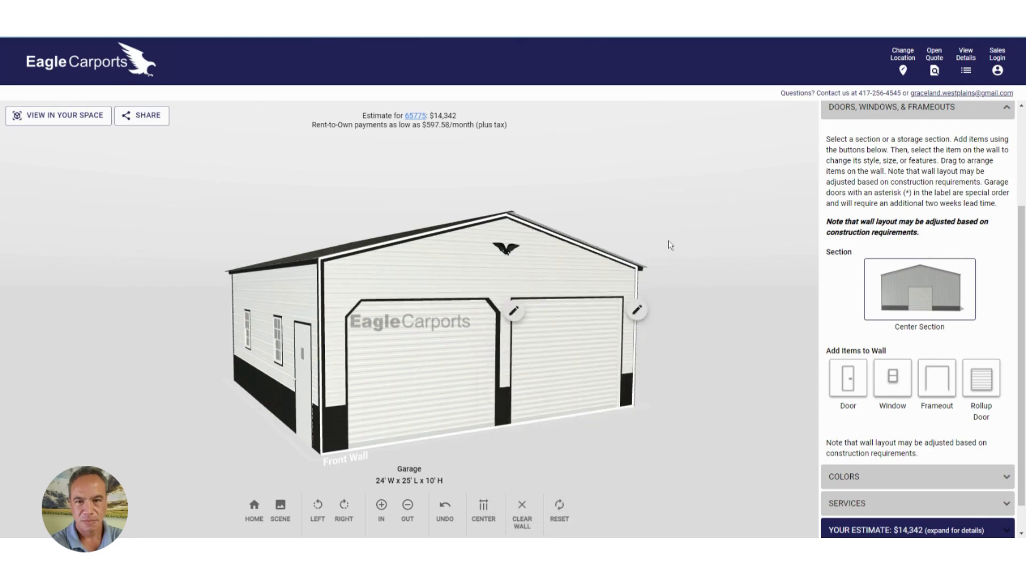
Compare the two front rollup doors and set the left one's style back to Square (Traditional).
drag(672, 215, 521, 227)
click(469, 353)
click(327, 321)
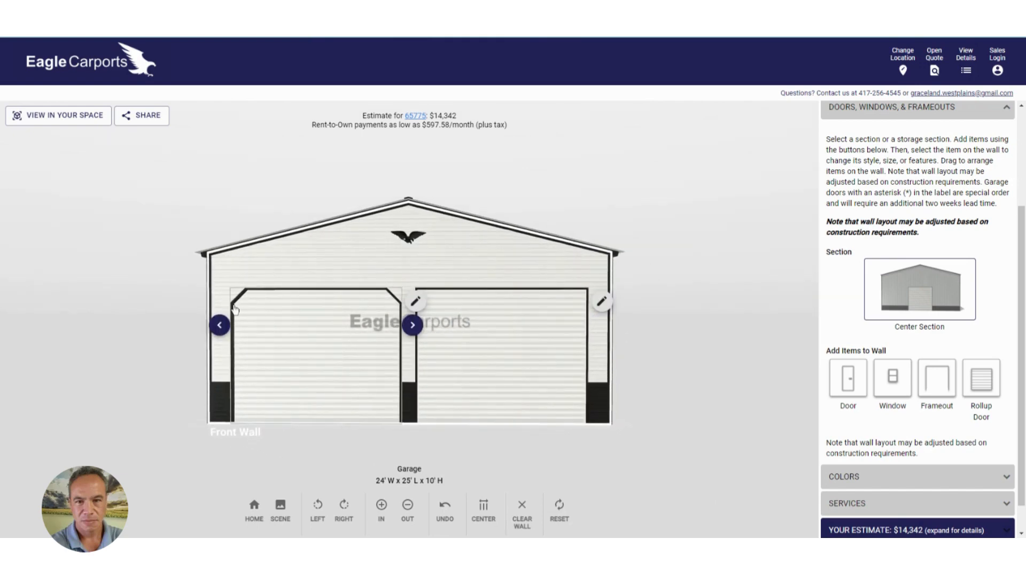
click(467, 367)
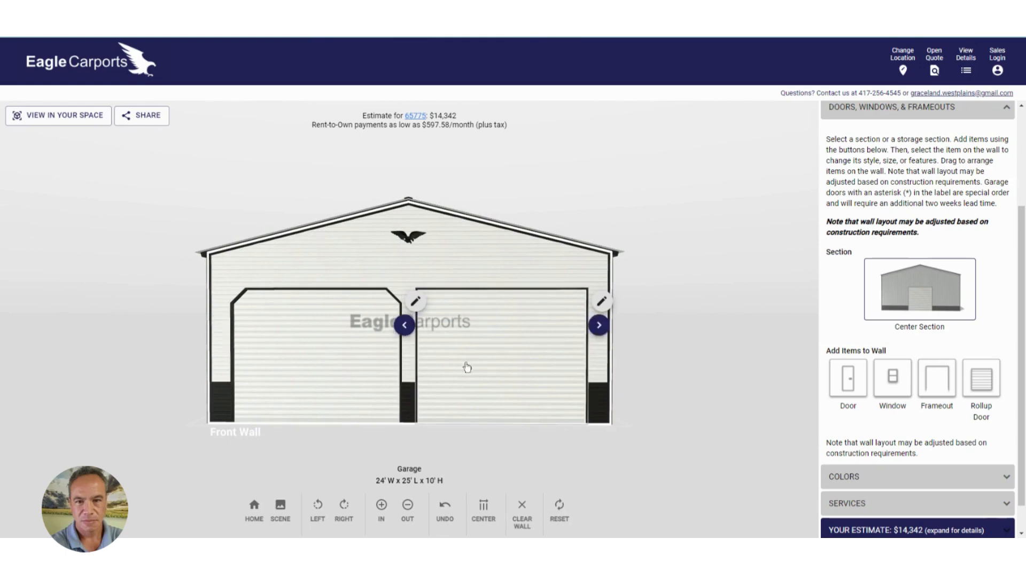
click(312, 351)
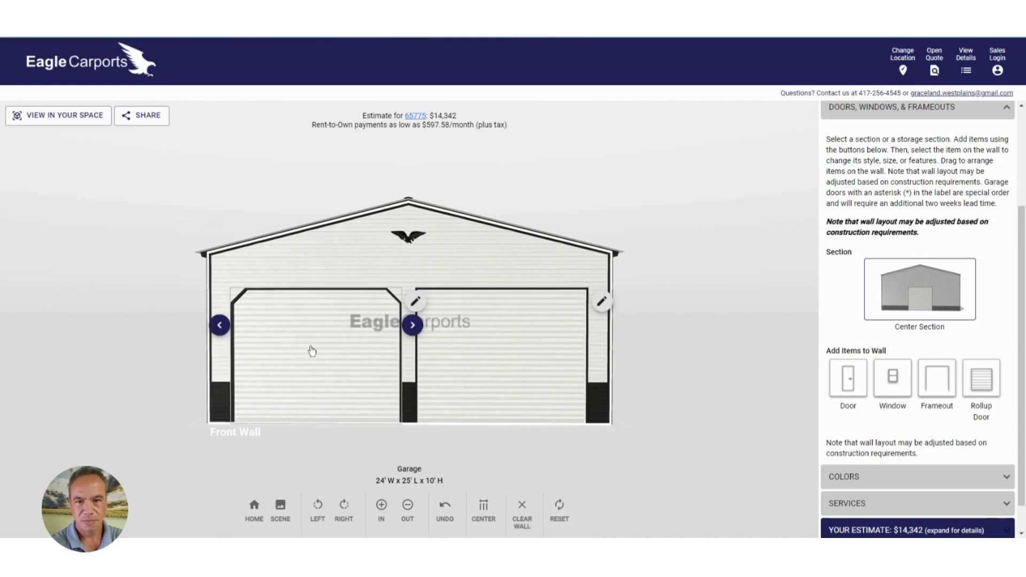
click(415, 302)
click(427, 423)
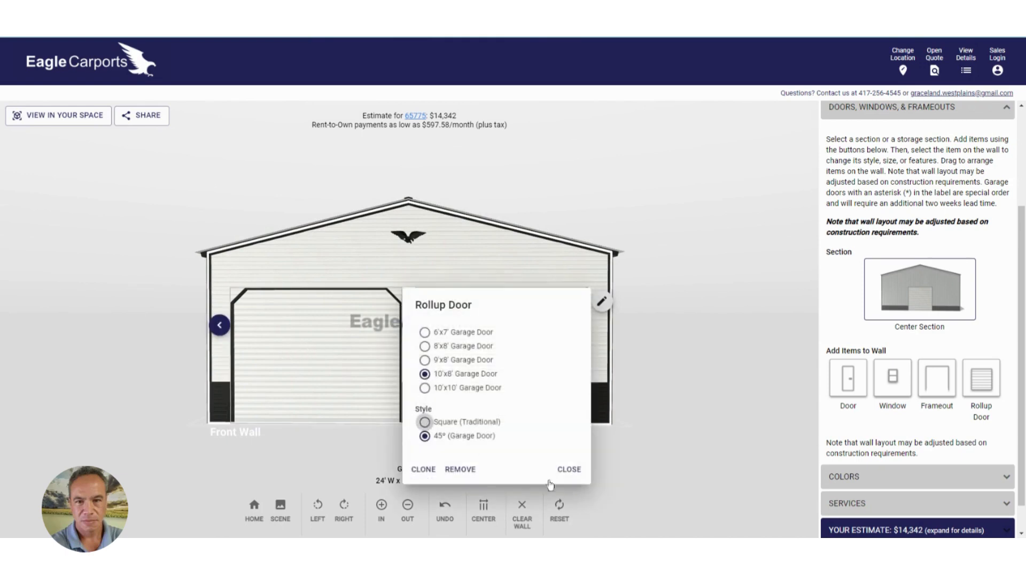
click(568, 469)
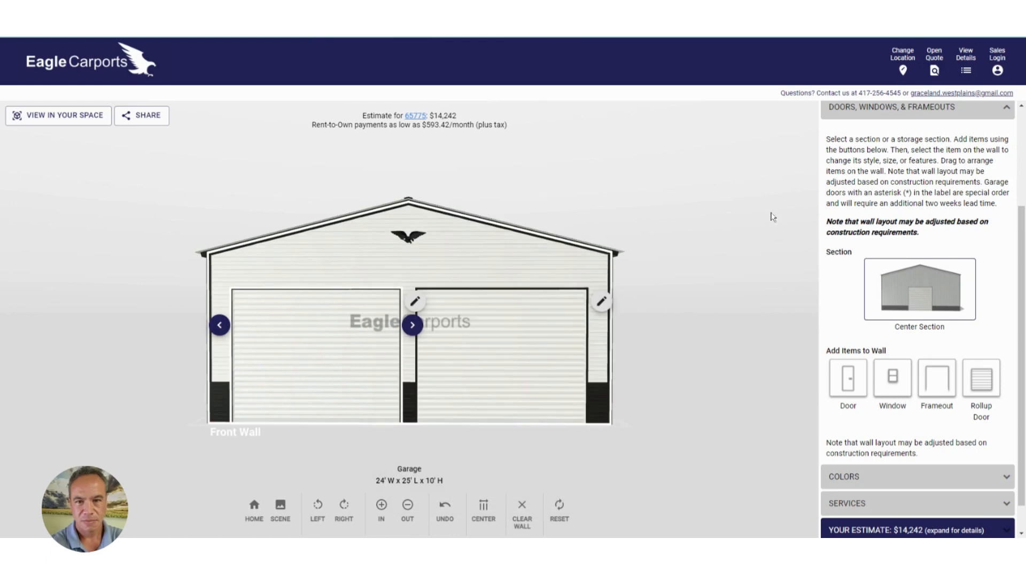
Look through the color choices for the garage's roof, trim, exterior walls and deluxe wainscot.
click(862, 112)
click(866, 278)
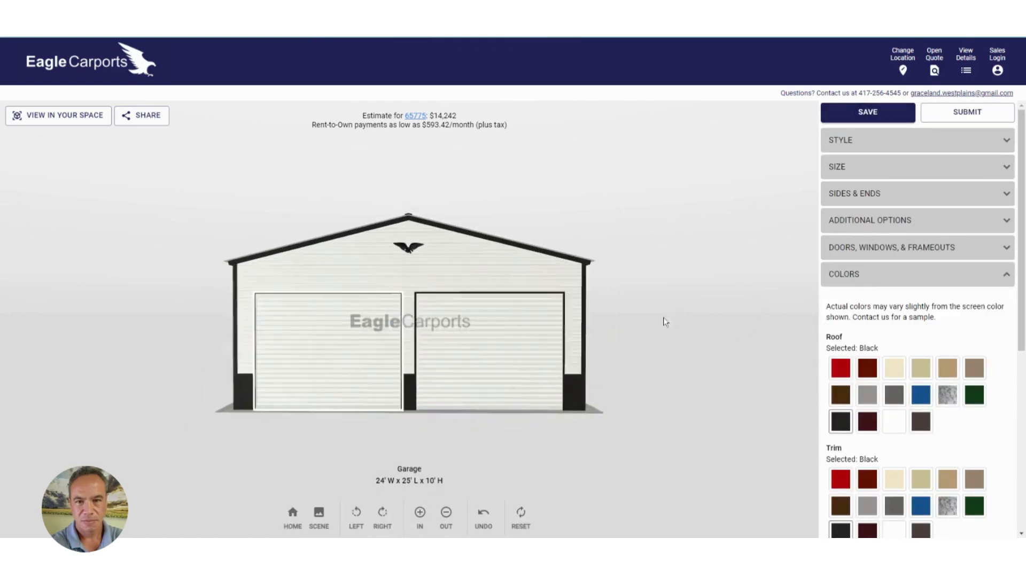
scroll(911, 339, down, 5)
scroll(908, 345, up, 3)
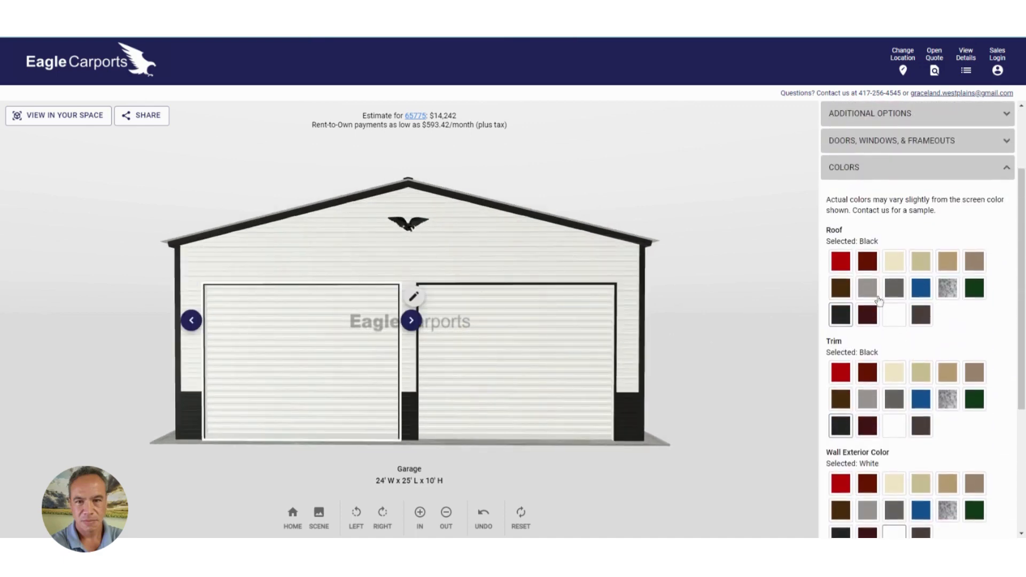
scroll(879, 371, down, 2)
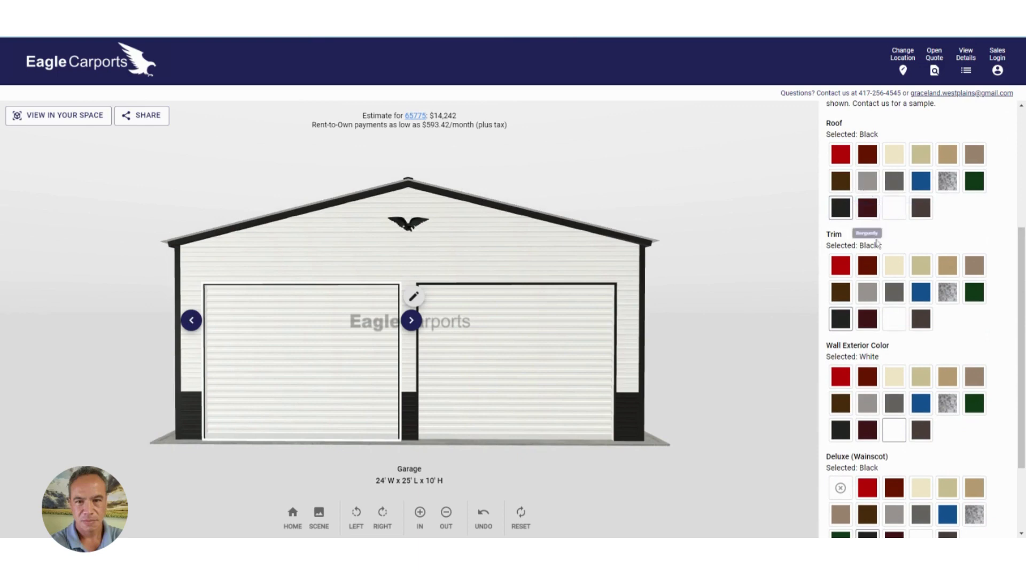
scroll(883, 268, down, 2)
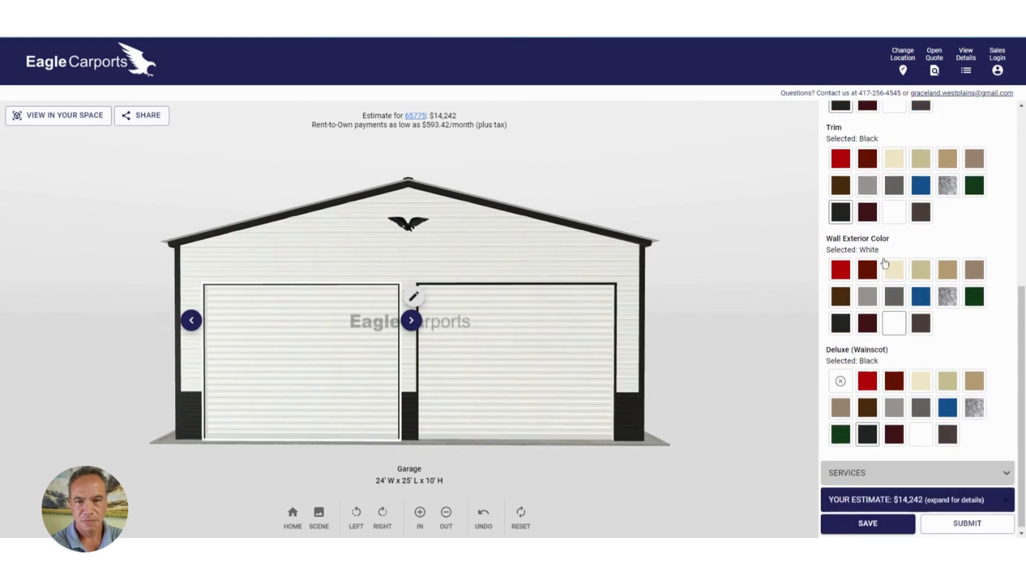
scroll(881, 398, up, 6)
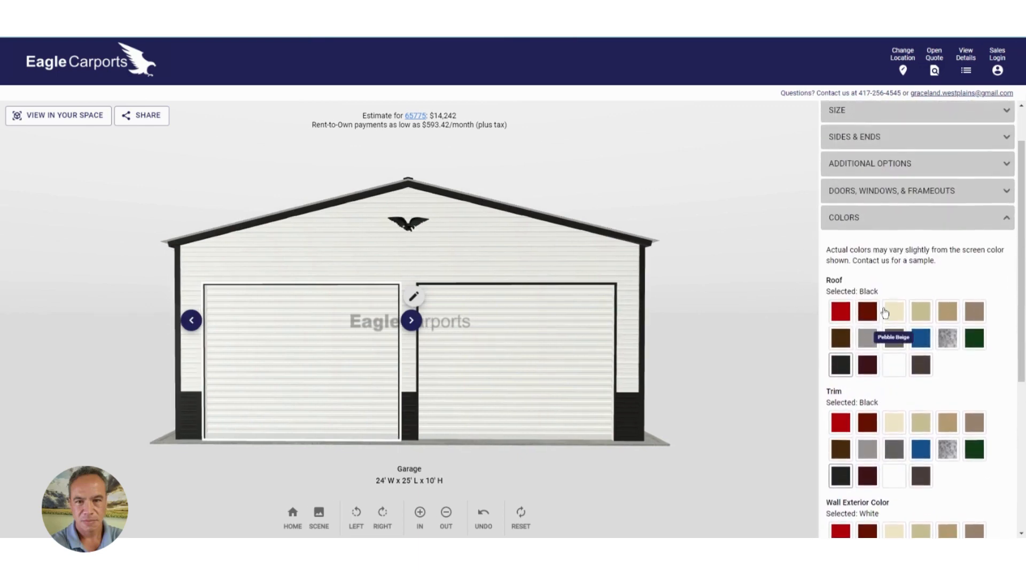
scroll(882, 342, down, 4)
scroll(882, 306, down, 1)
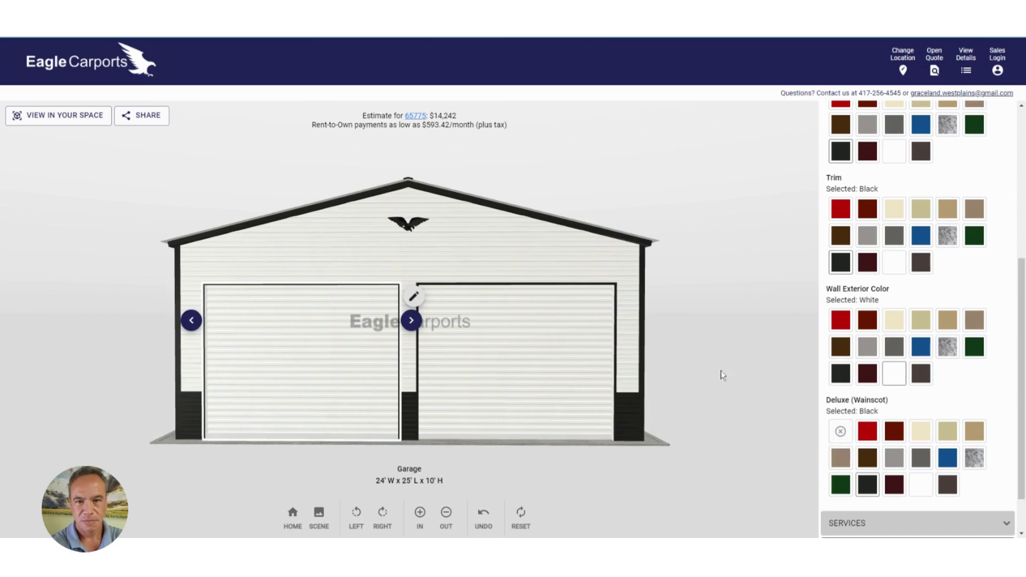
Set the deluxe wainscot color to None and view the garage from its side.
click(840, 434)
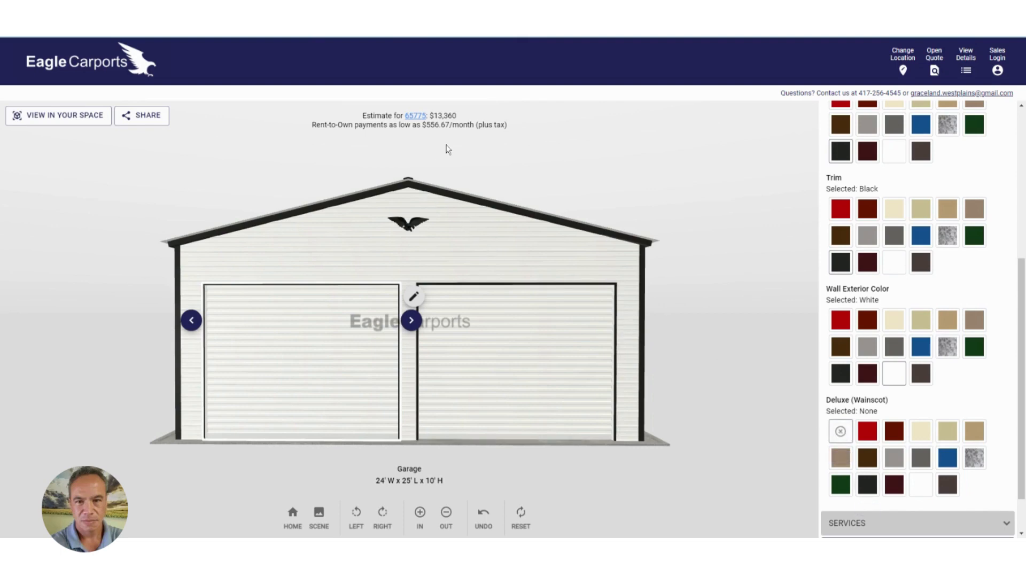
drag(664, 191, 809, 226)
Set the roof and trim colors to Royal Blue and the exterior wall color to Pebble Beige.
scroll(855, 395, up, 5)
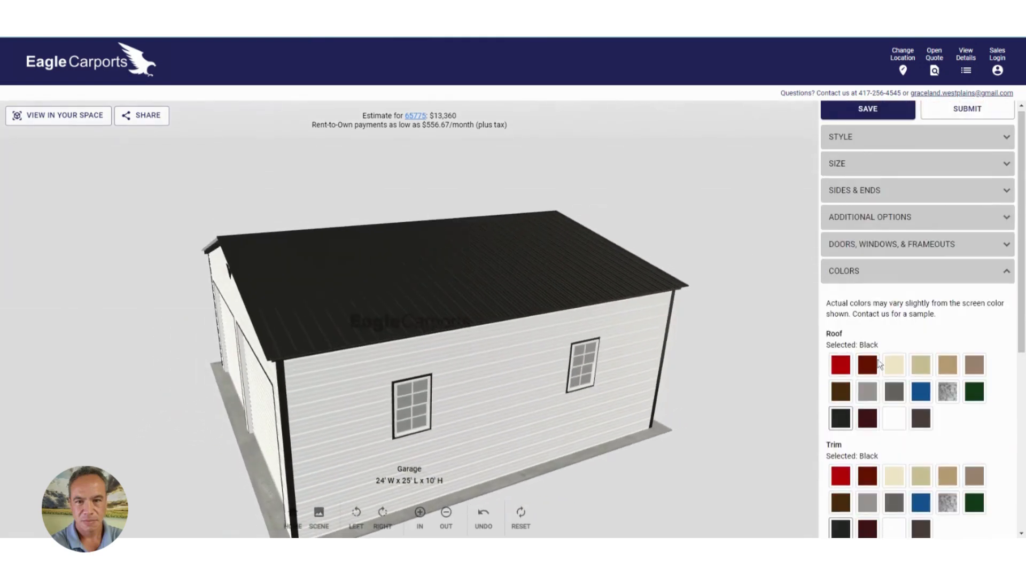
scroll(909, 371, down, 1)
scroll(908, 371, down, 3)
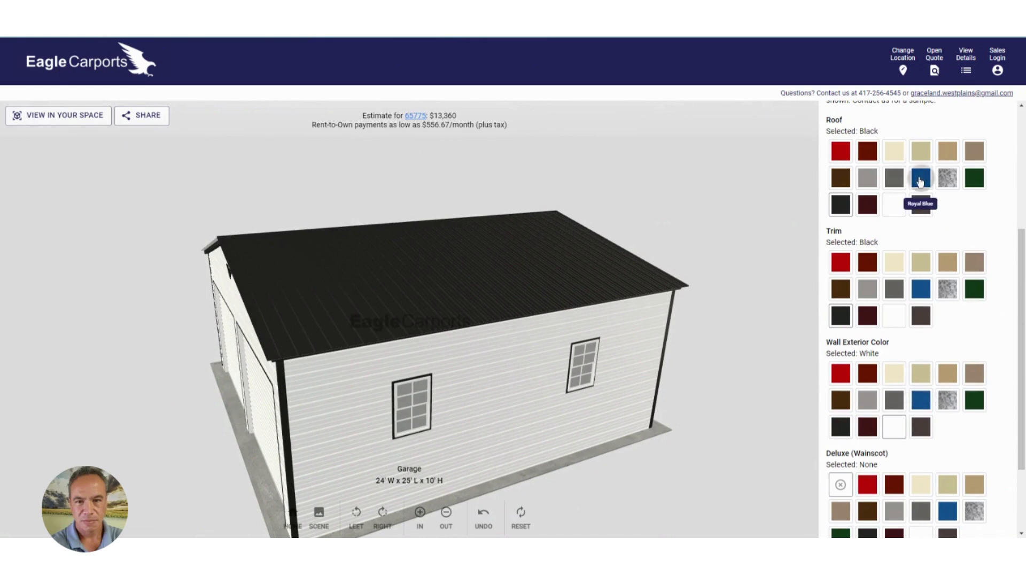
click(920, 293)
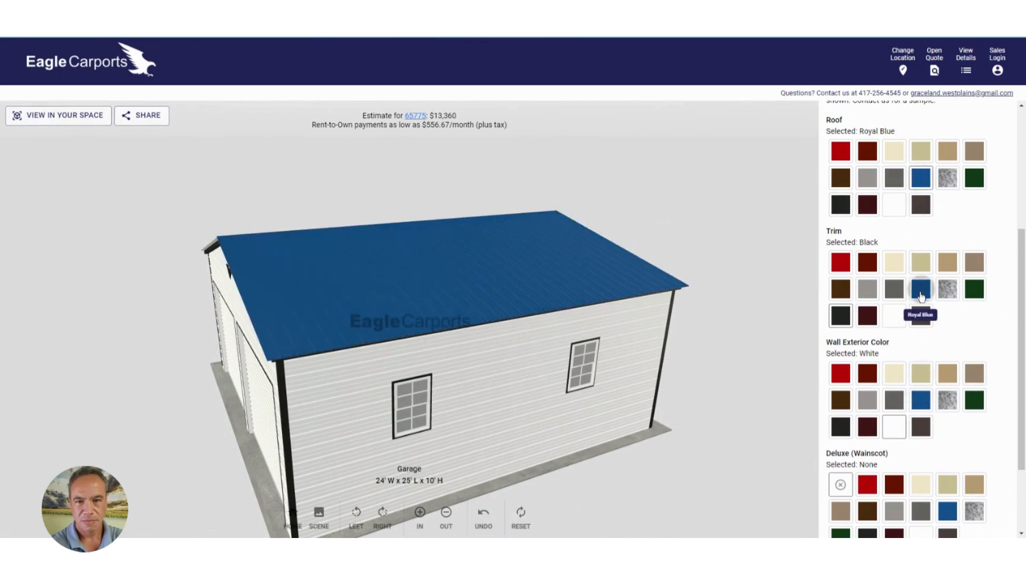
scroll(934, 369, down, 2)
click(893, 266)
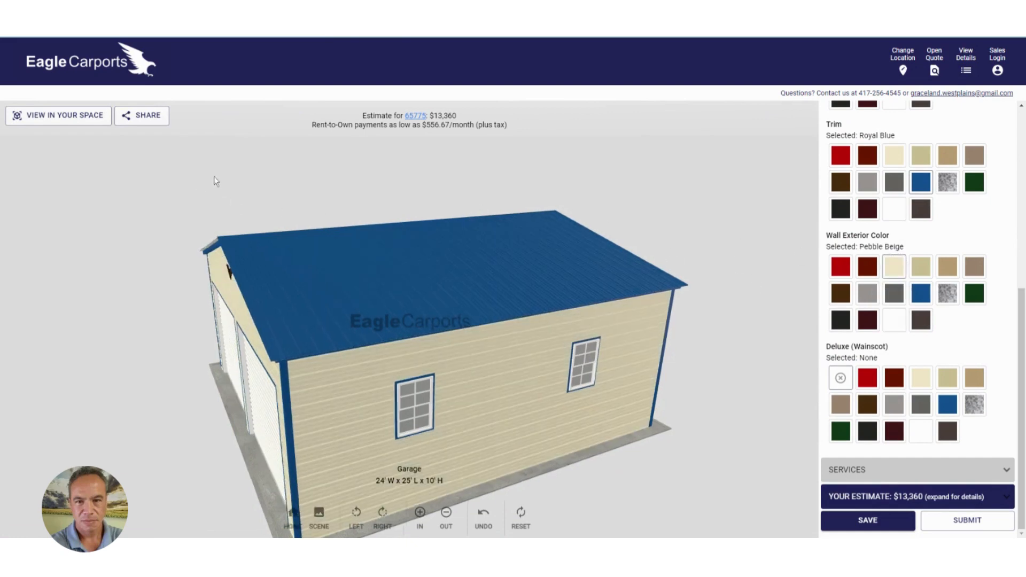
Set the deluxe wainscot color to Royal Blue, view the garage from several angles, and close the color options.
drag(213, 178, 661, 140)
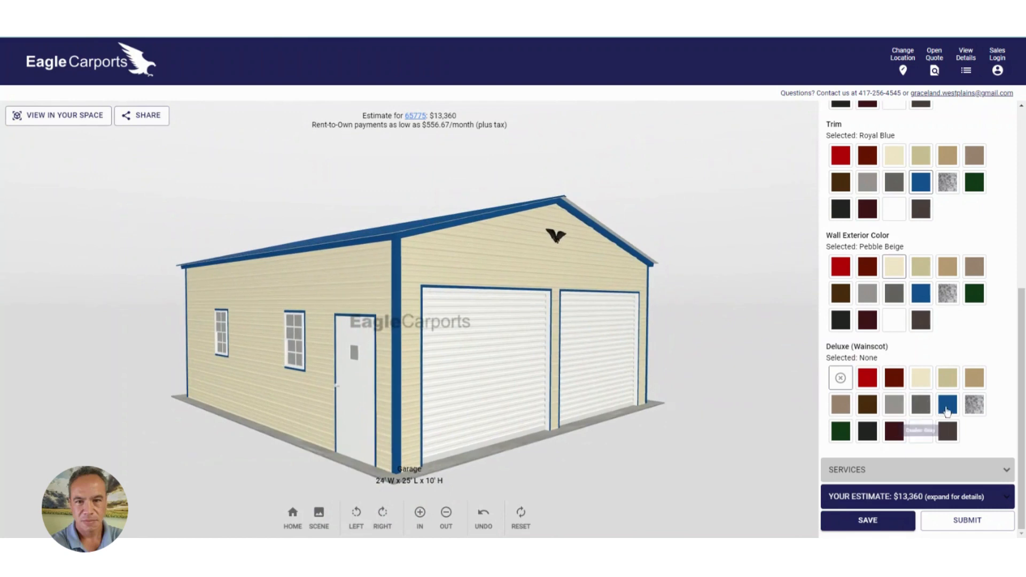
click(946, 407)
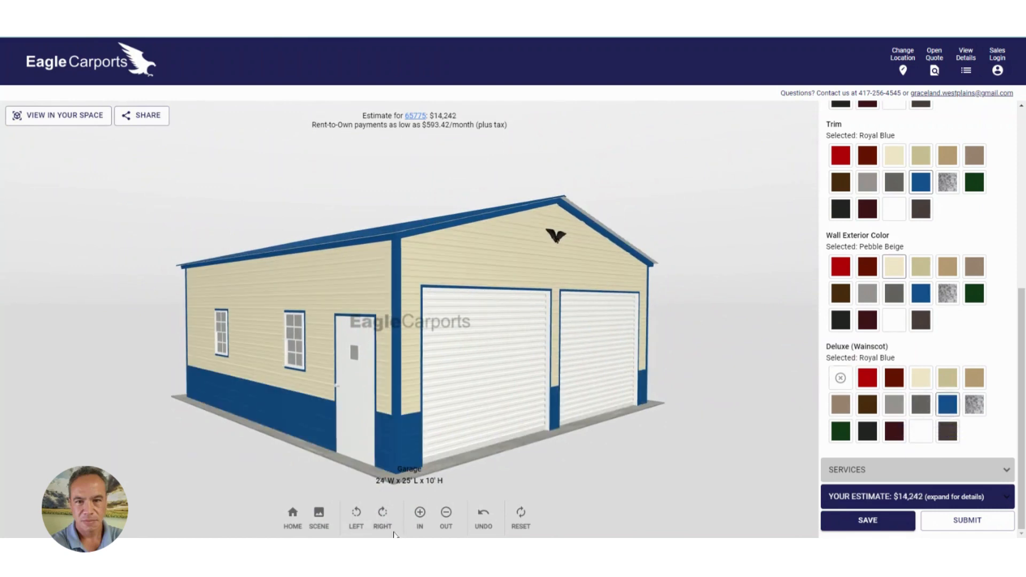
drag(275, 220, 660, 219)
drag(353, 224, 124, 222)
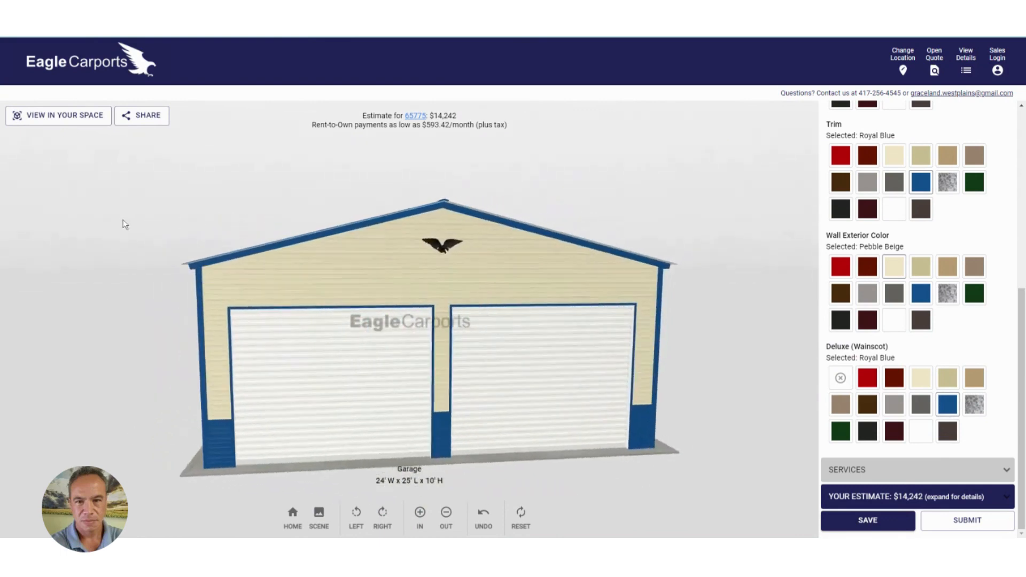
scroll(838, 202, up, 4)
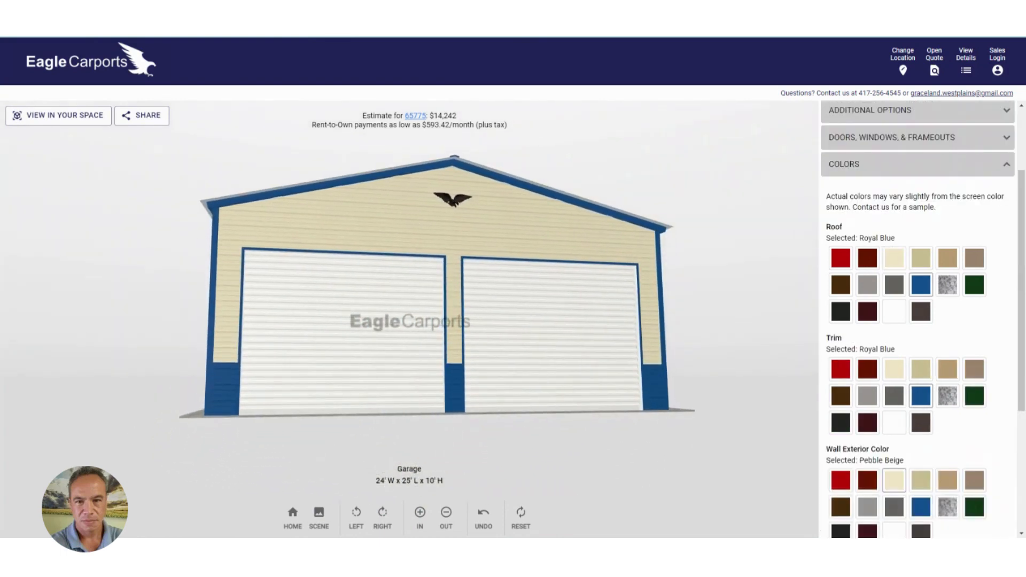
click(855, 168)
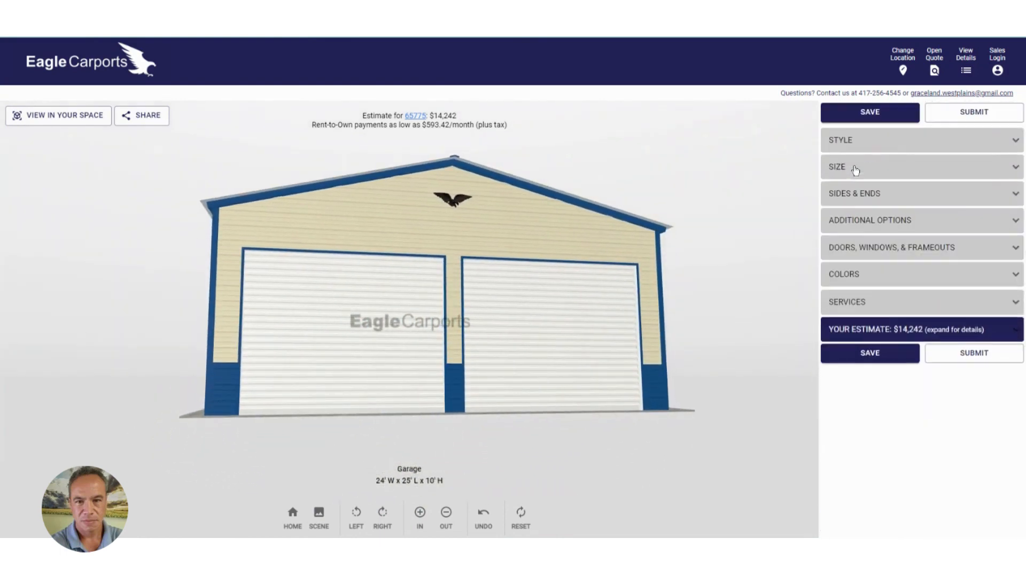
Add the Flush Mount Concrete Kits service to the garage.
click(848, 301)
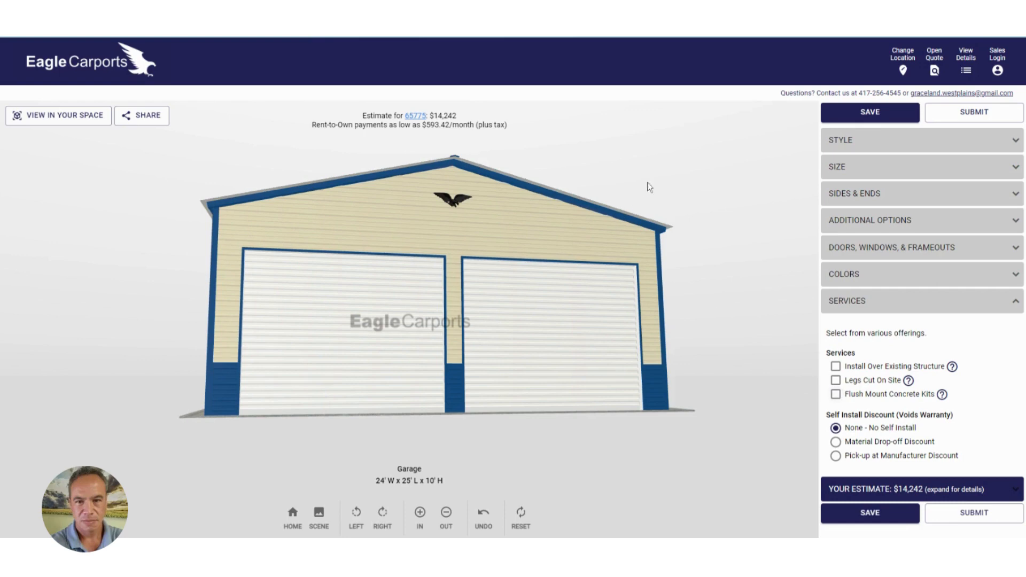
drag(683, 177, 488, 210)
mouse_move(498, 333)
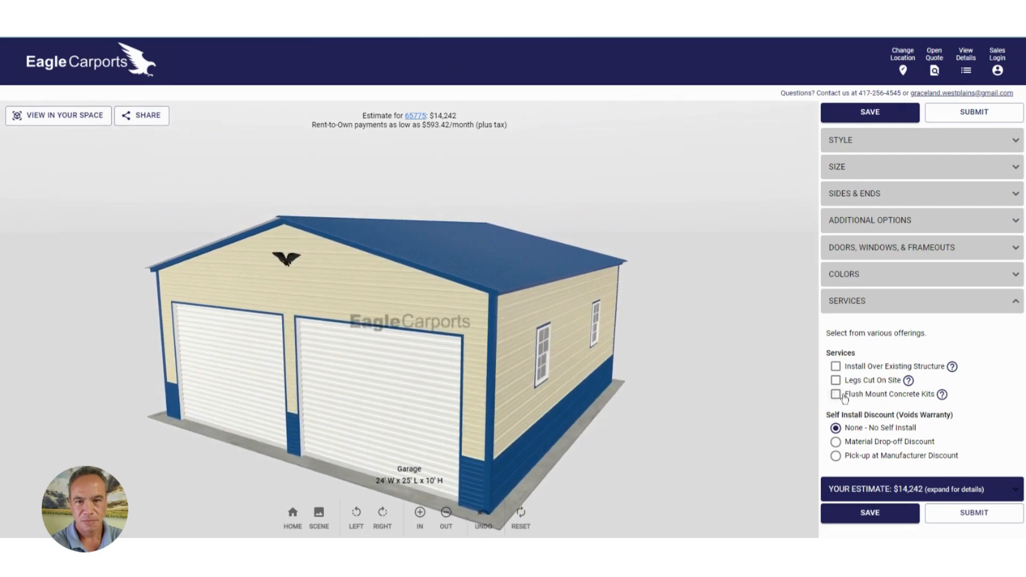
drag(466, 202, 569, 164)
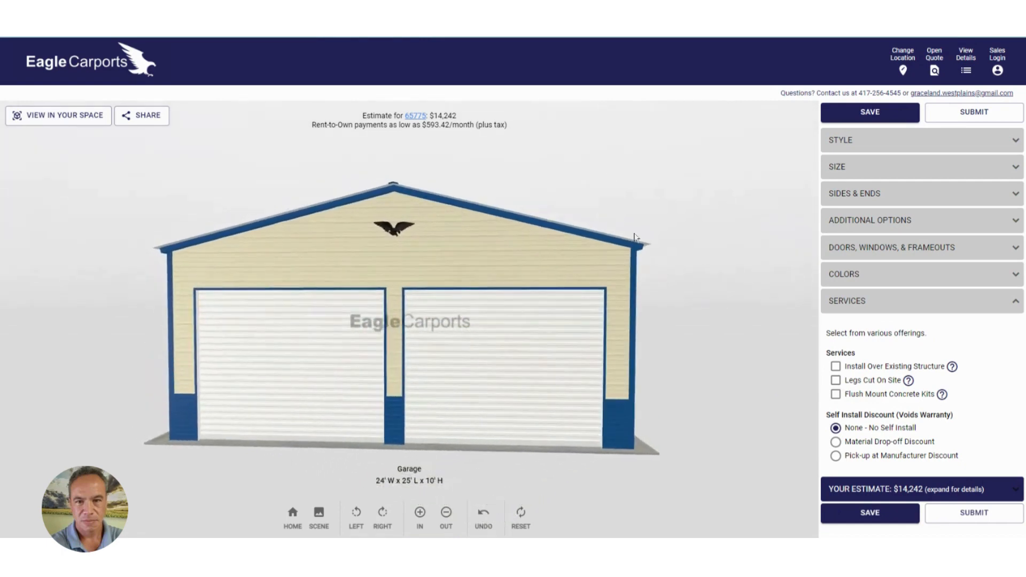
click(836, 395)
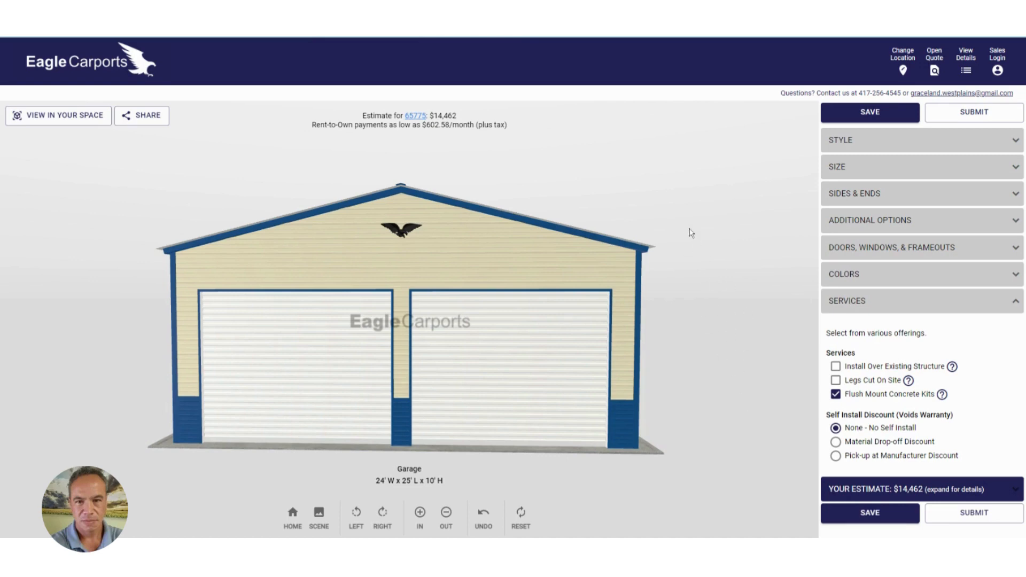
drag(672, 200, 526, 202)
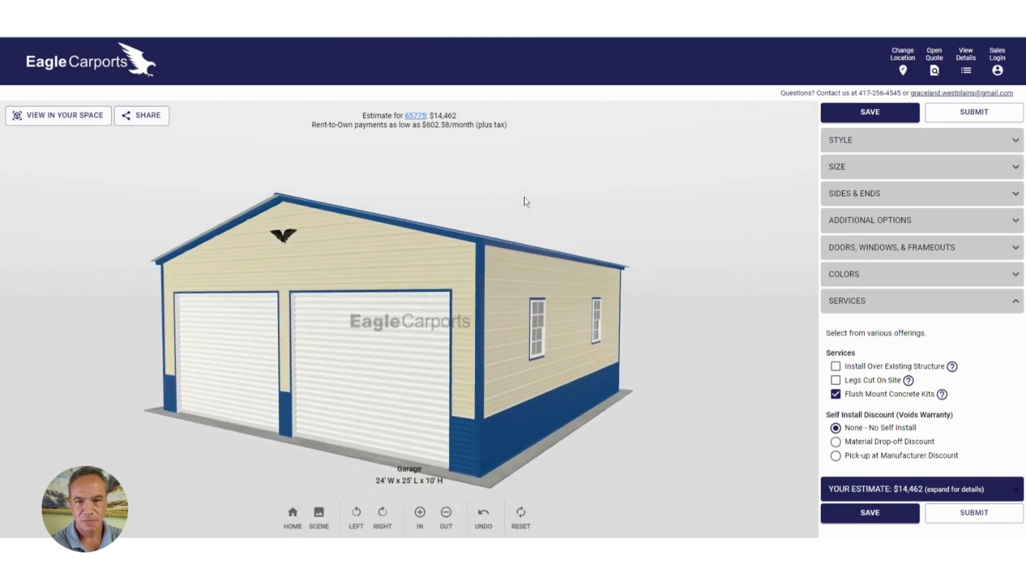
click(868, 301)
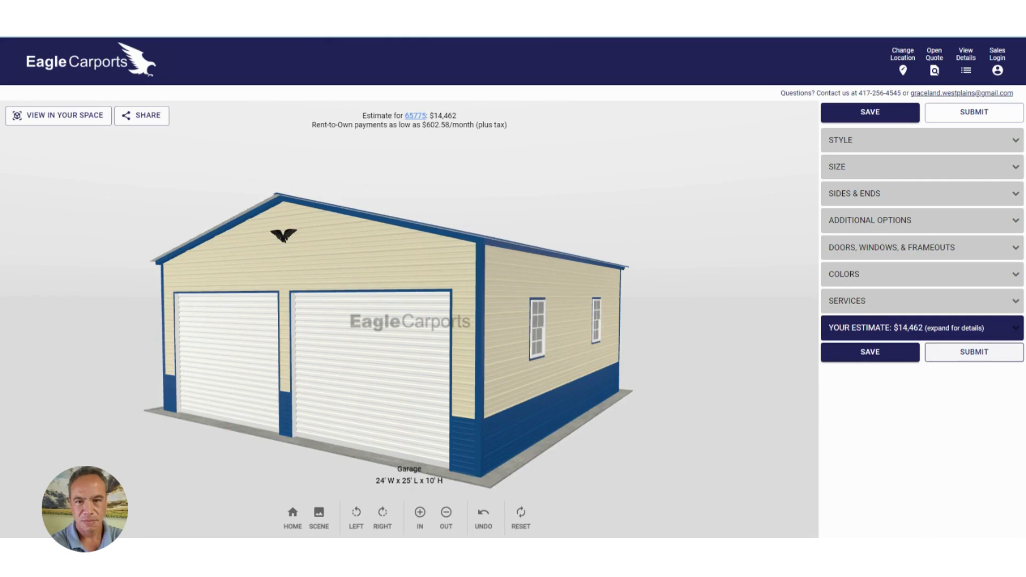
Look over the quote submission form and cancel it without filling it in.
click(980, 352)
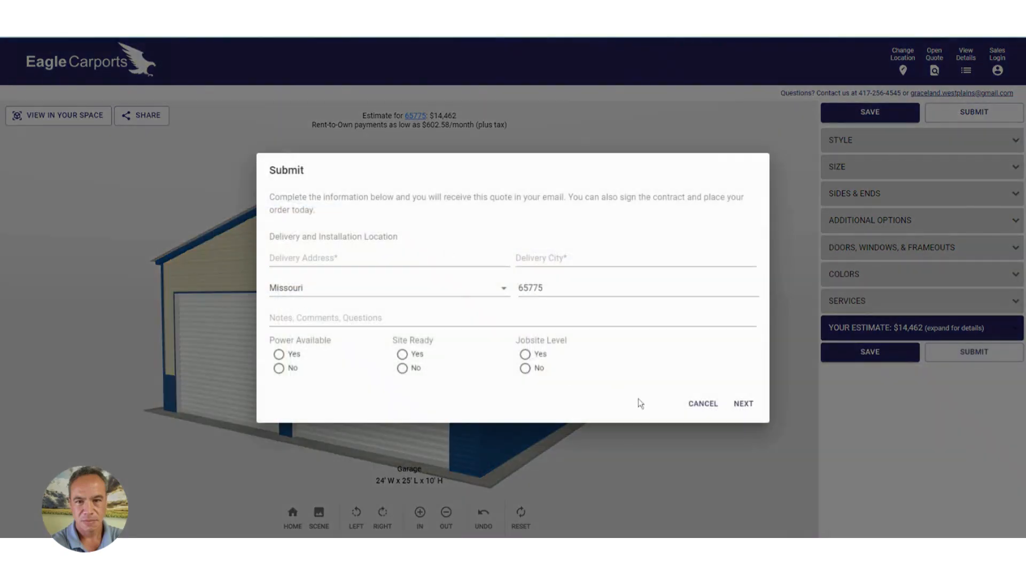
click(693, 406)
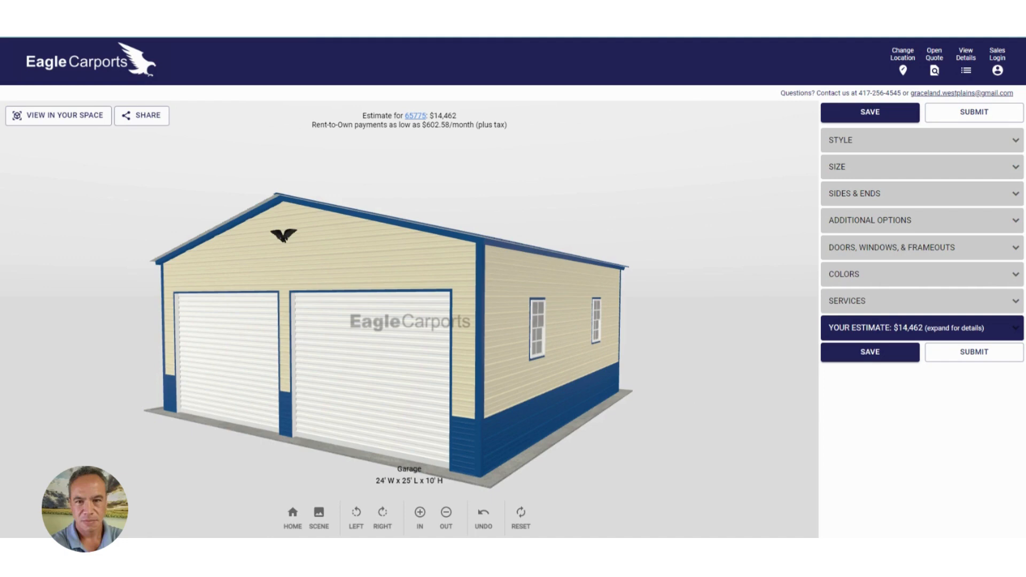
Preview the builder as an iPhone 12 Pro screen, viewing the garage from several angles and checking the edit options.
key(F12)
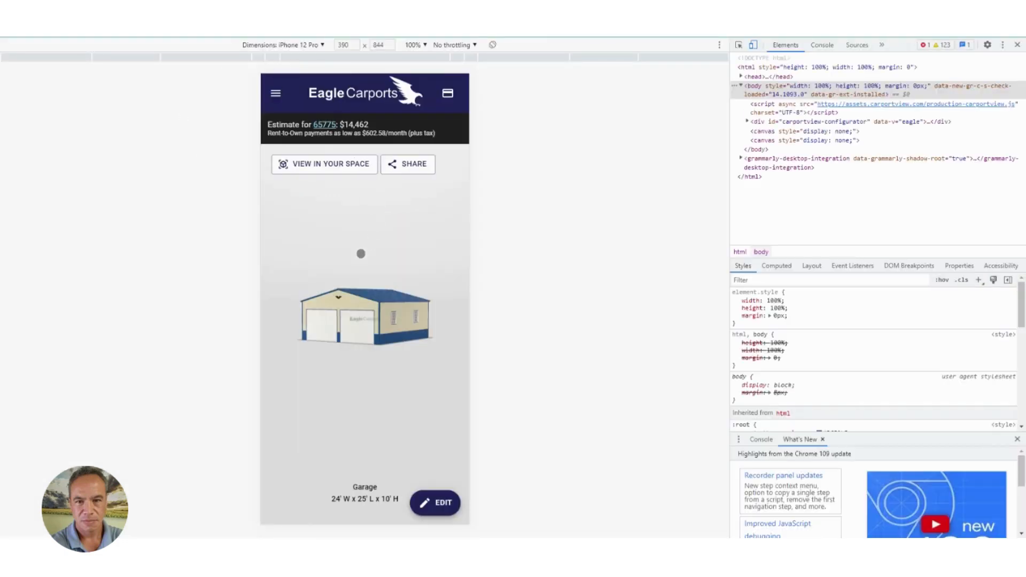
drag(343, 289, 374, 267)
scroll(368, 285, up, 8)
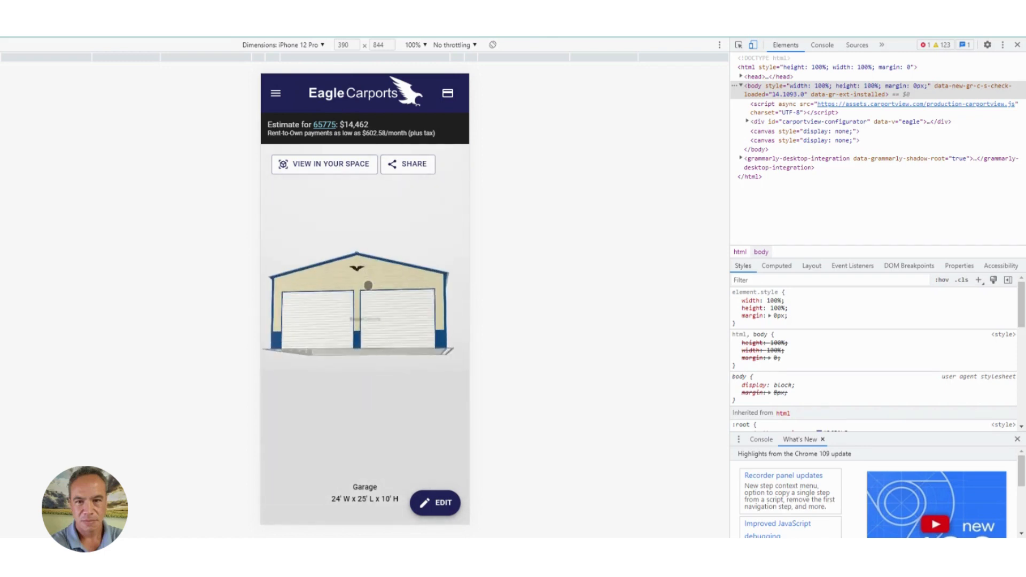
scroll(368, 285, down, 5)
drag(322, 249, 368, 231)
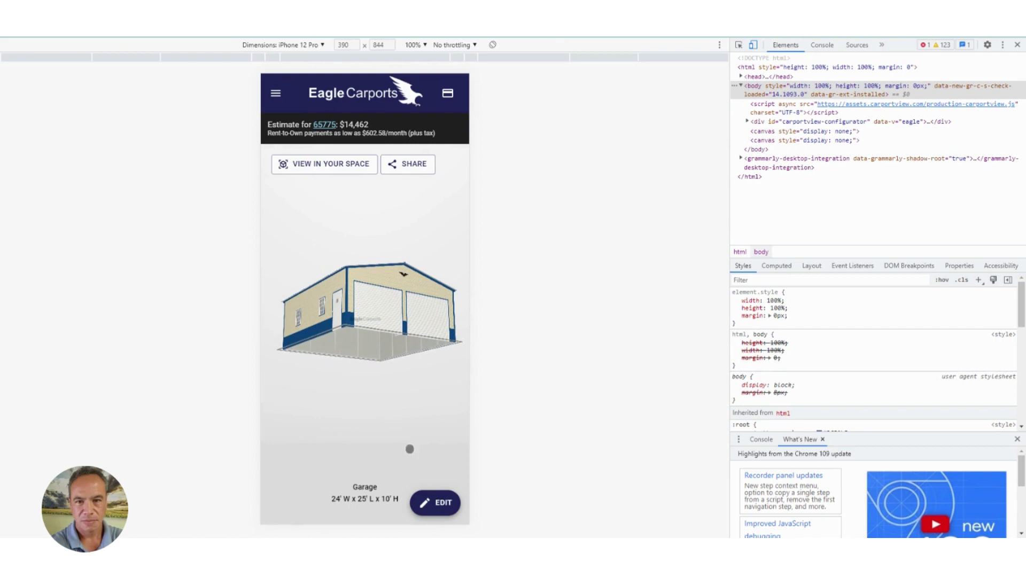
click(433, 508)
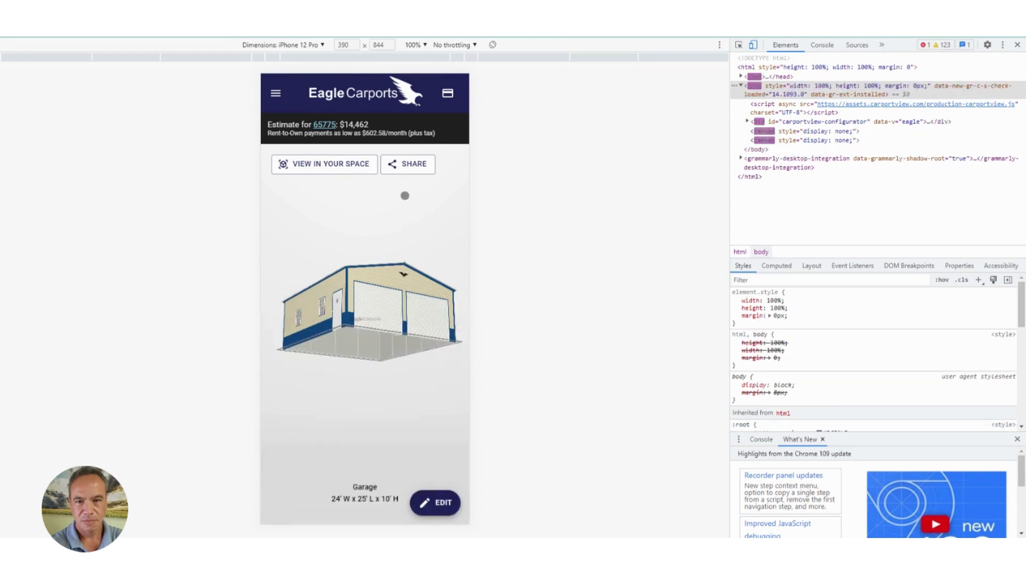
drag(399, 216, 347, 214)
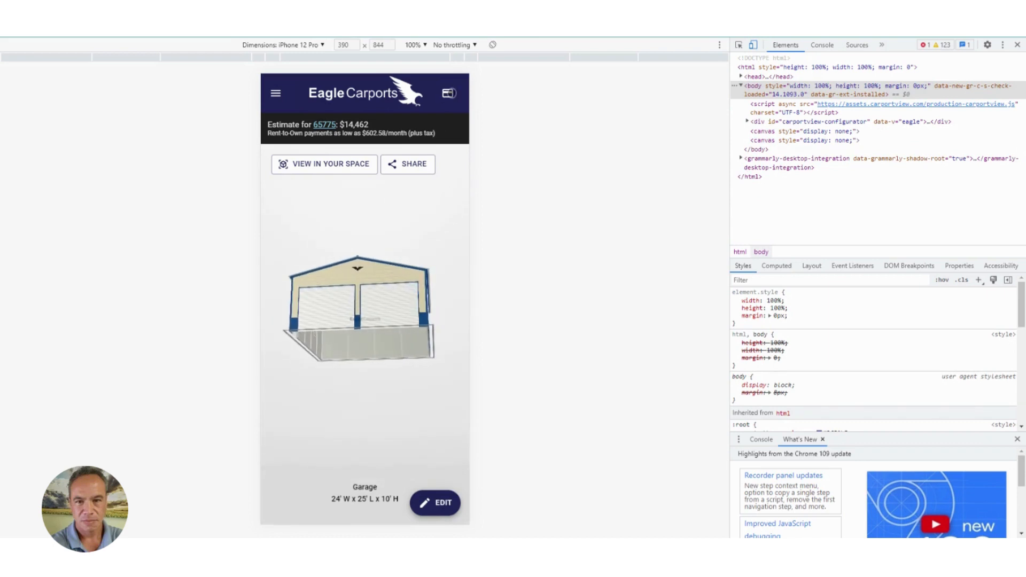
Check the quote submission form and its delivery address field in the mobile view, cancel it, and view the garage again.
click(448, 94)
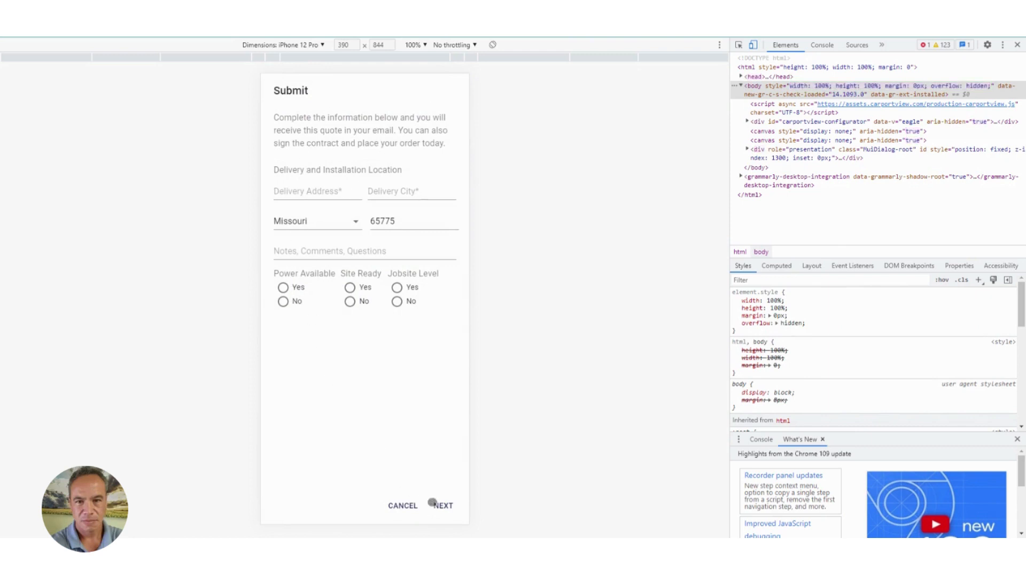
click(289, 191)
click(406, 507)
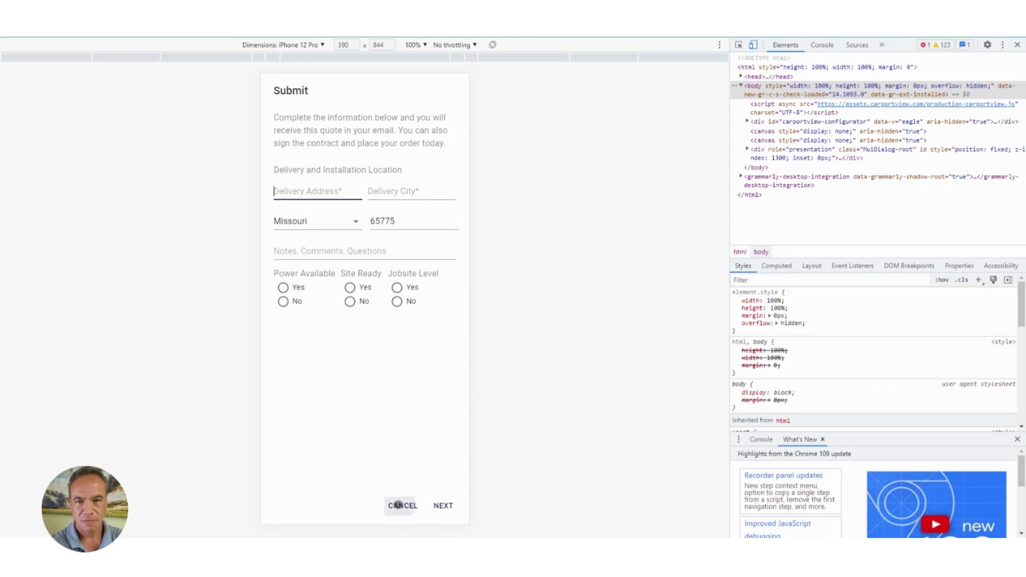
drag(412, 260, 382, 211)
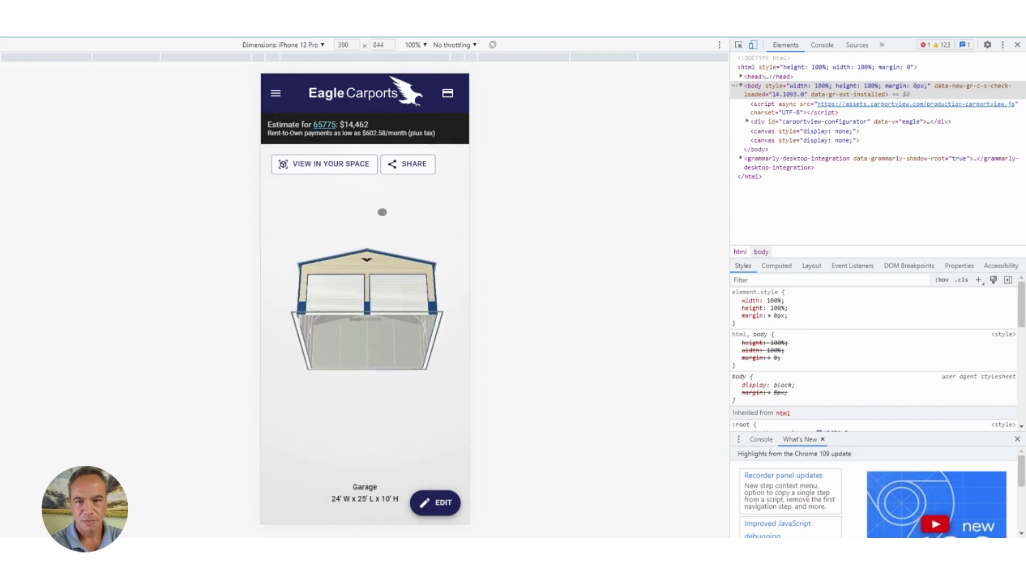